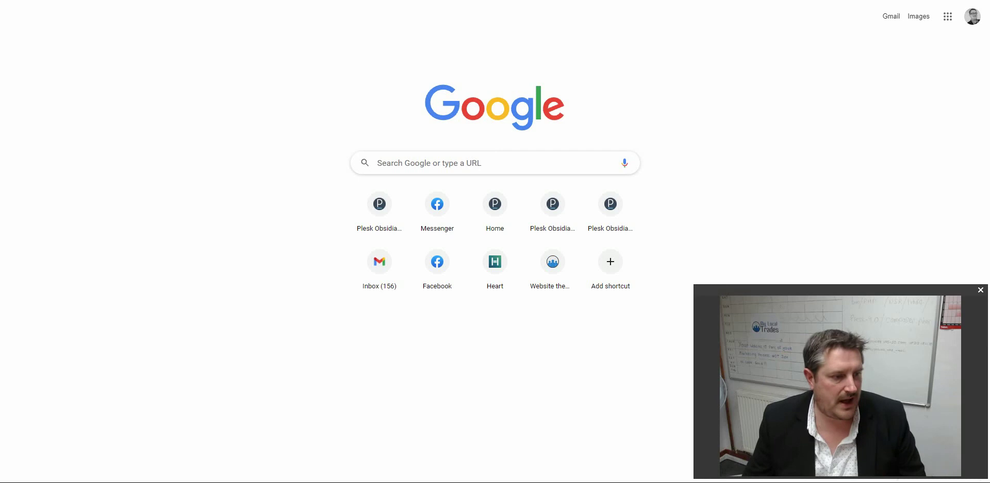
# Open the Roundcube webmail login page for the personal domain, using its webmail address.
pyautogui.hotkey('ctrl', 'l')
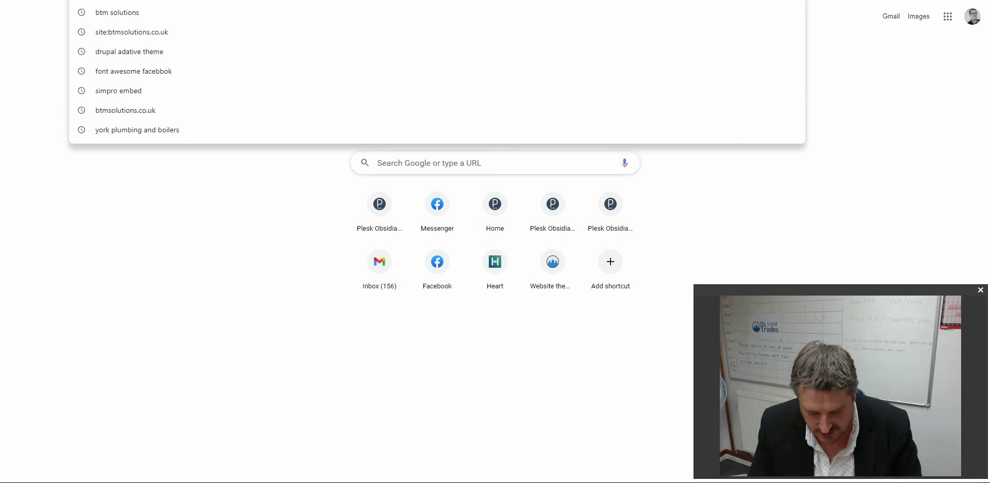
pyautogui.write('webmail')
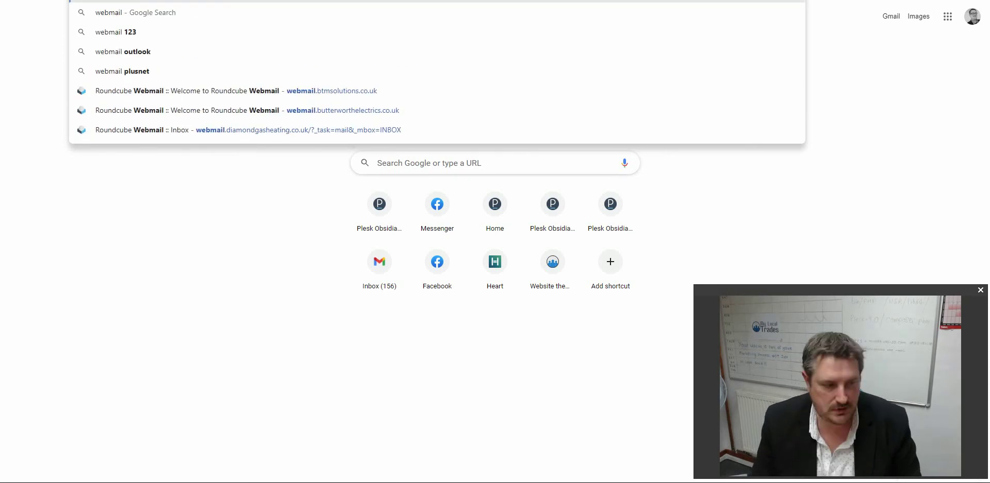
pyautogui.write('.gar')
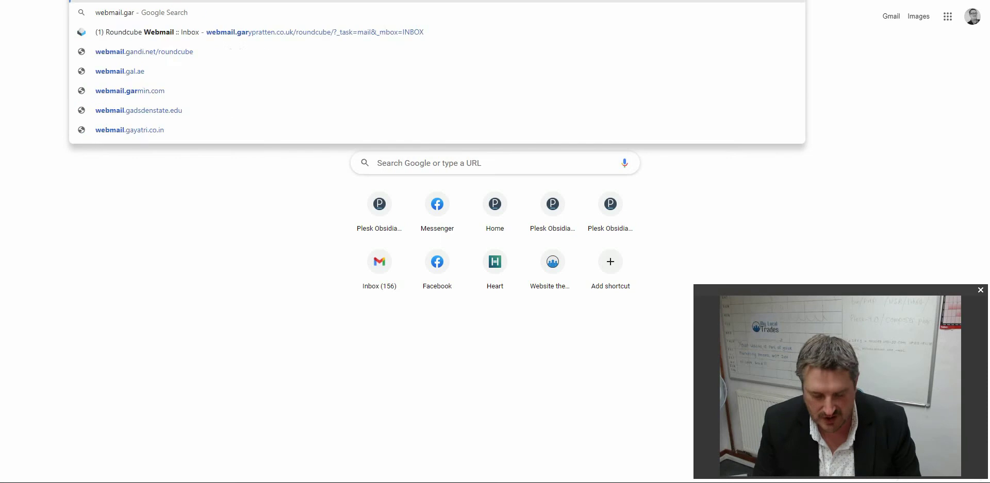
pyautogui.write('y')
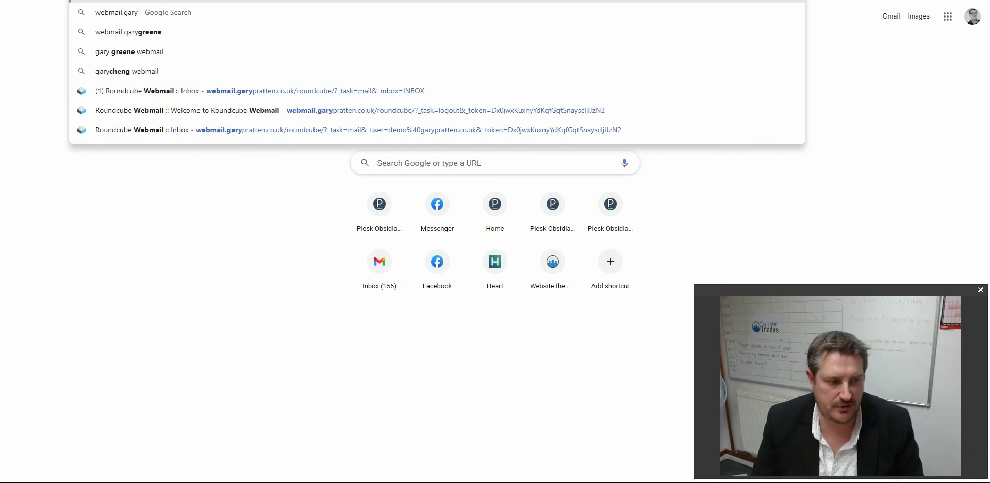
pyautogui.press('Return')
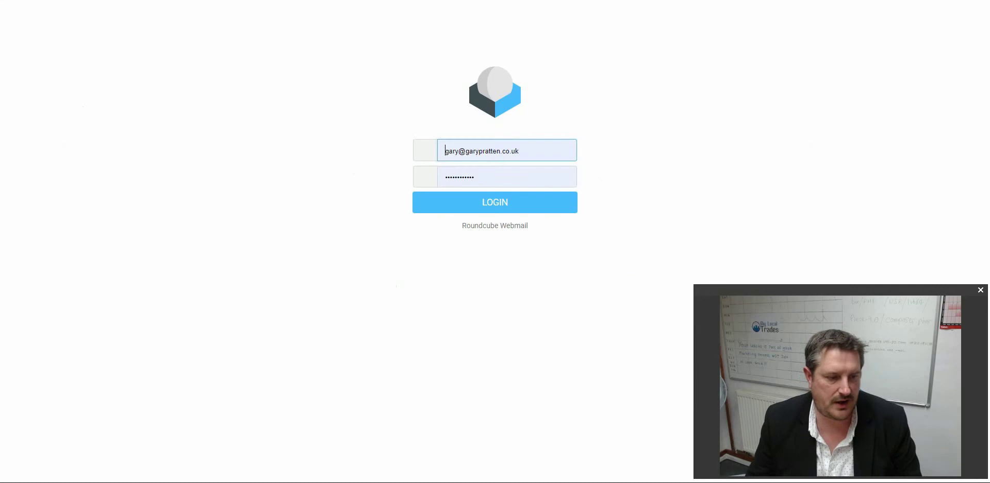
# Log in to Roundcube by entering the demo account's e-mail address and the account password.
pyautogui.click(510, 150)
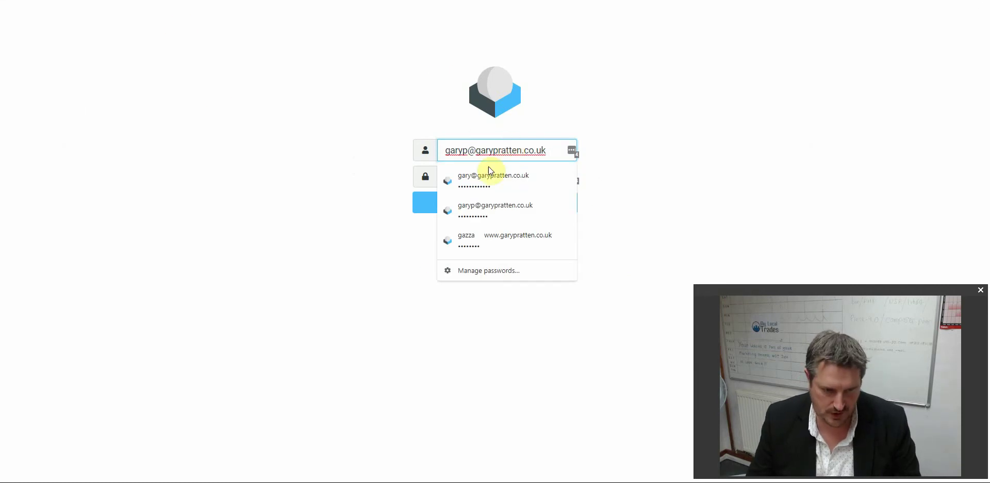
pyautogui.click(386, 154)
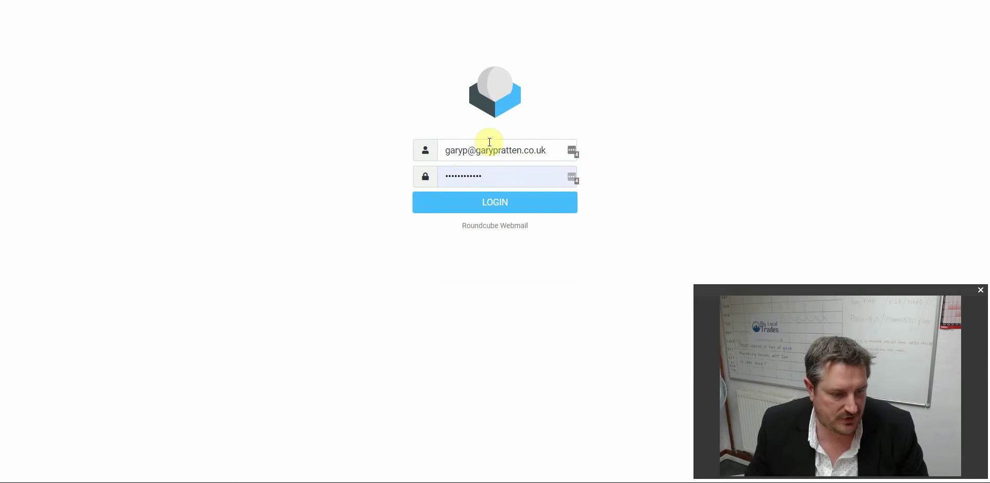
pyautogui.doubleClick(466, 152)
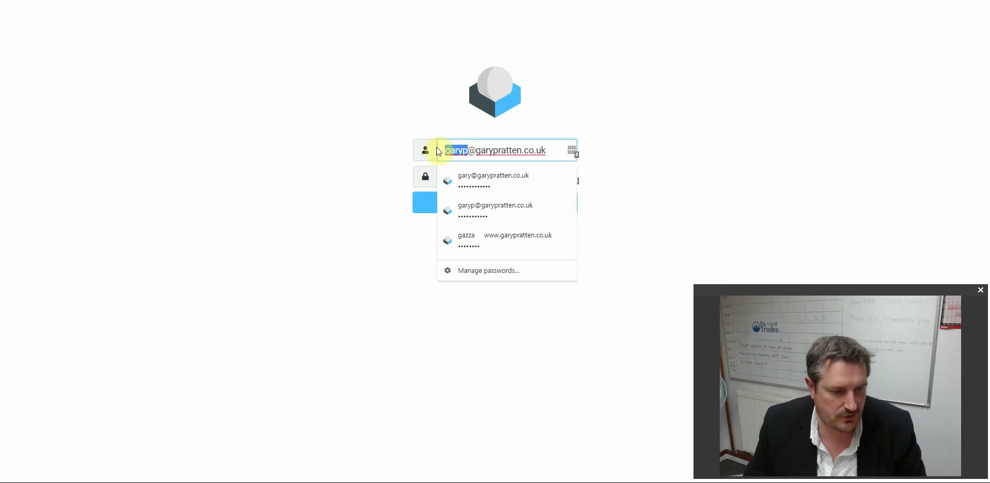
pyautogui.write('demo')
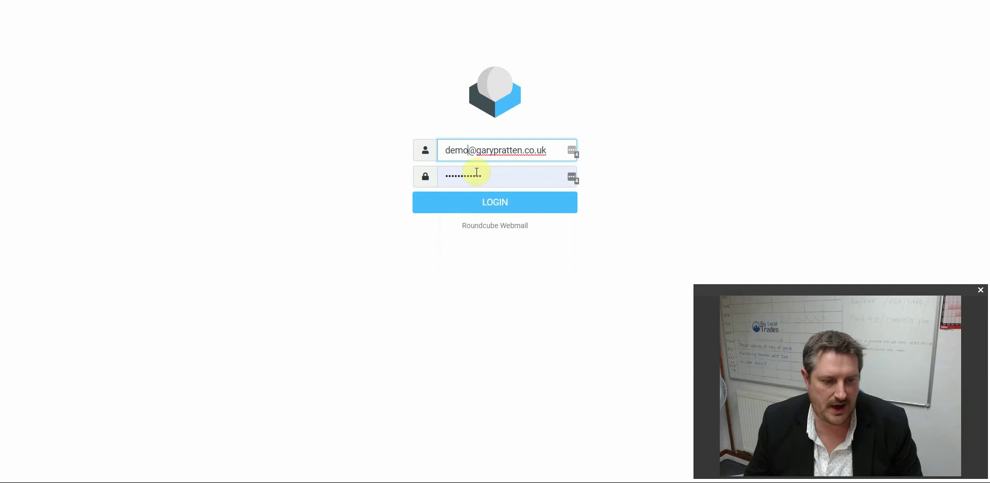
pyautogui.moveTo(493, 176); pyautogui.dragTo(432, 175)
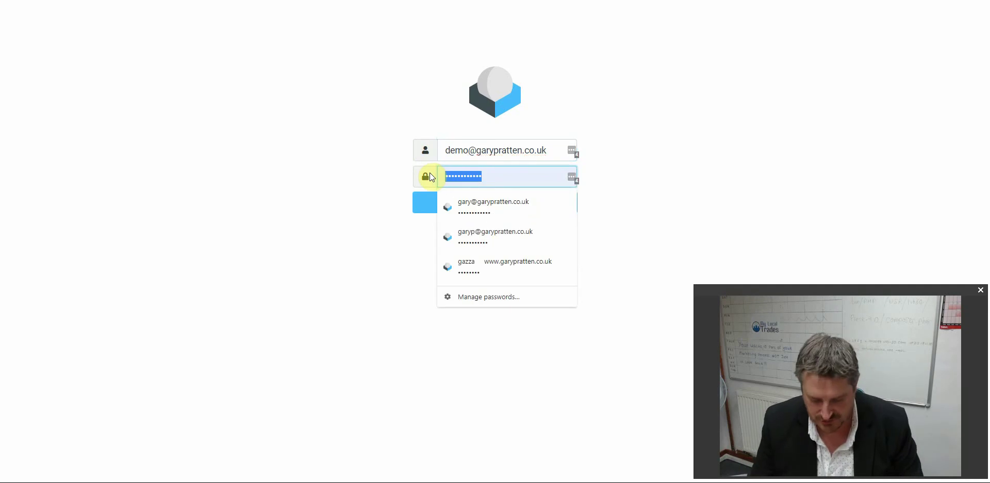
pyautogui.write('********')
pyautogui.press('Return')
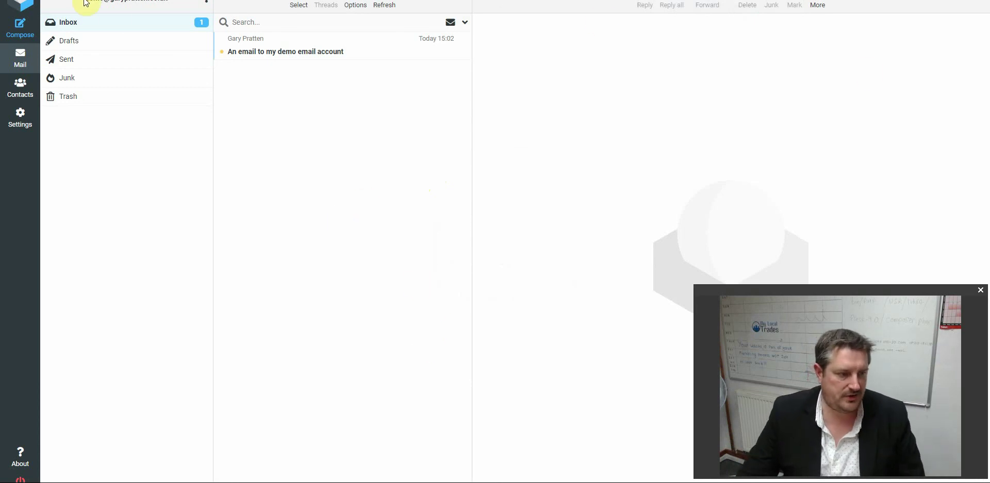
# Check the logged-in account, look through the Drafts, Sent, Junk and Trash folders, and return to the Inbox.
pyautogui.moveTo(89, 3); pyautogui.dragTo(170, 4)
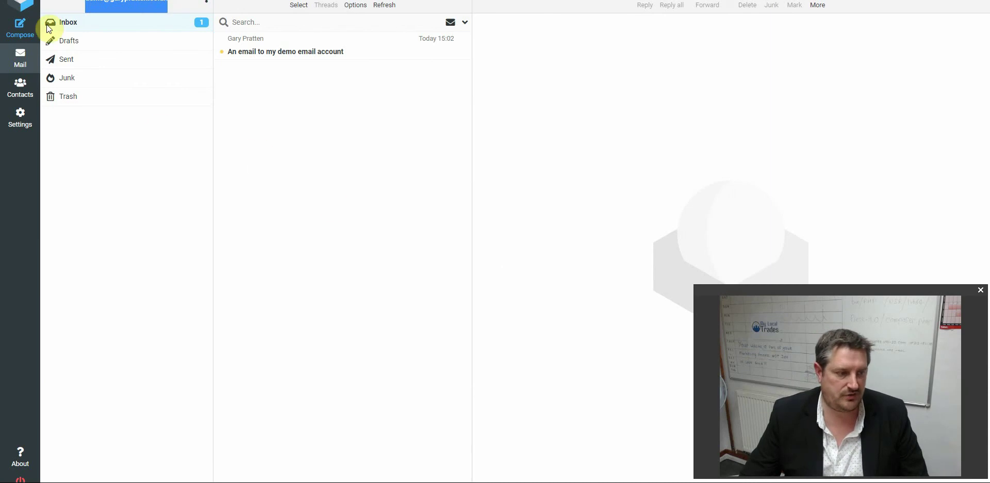
pyautogui.click(66, 21)
pyautogui.click(61, 41)
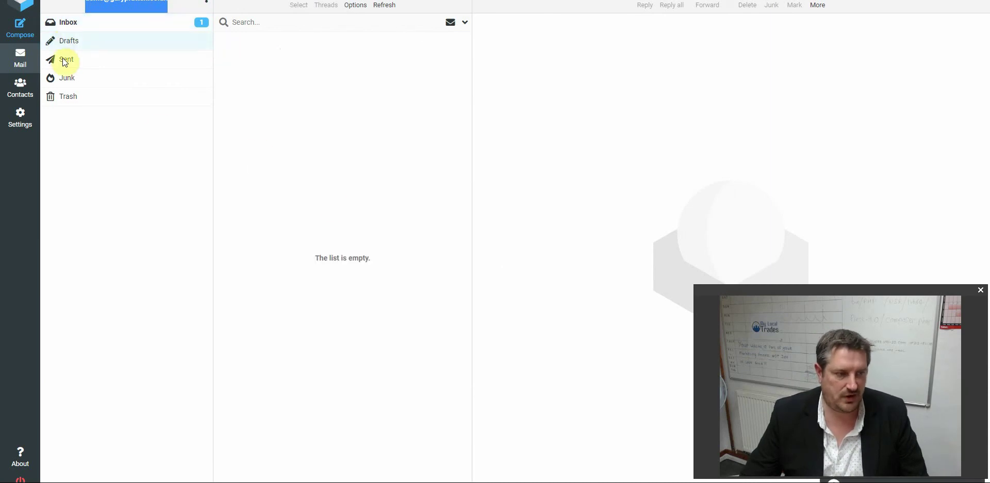
pyautogui.click(65, 60)
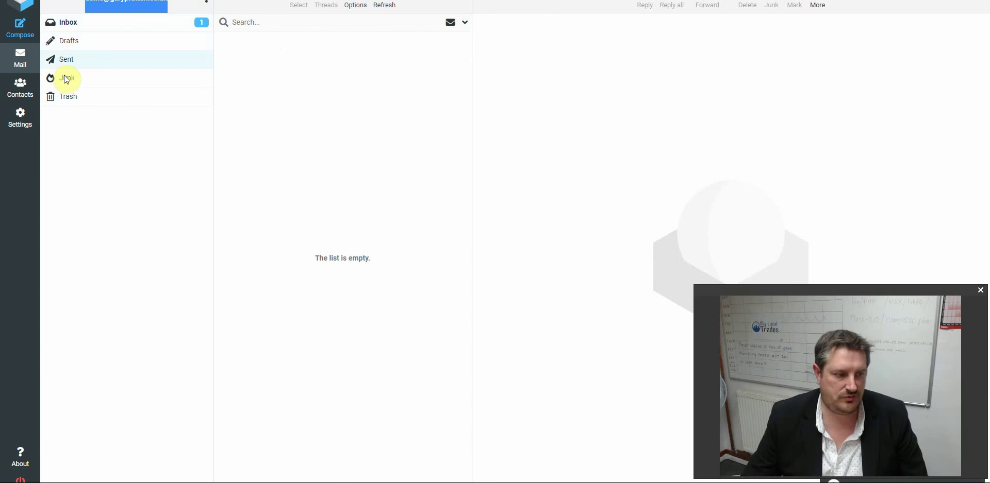
pyautogui.click(66, 80)
pyautogui.click(61, 97)
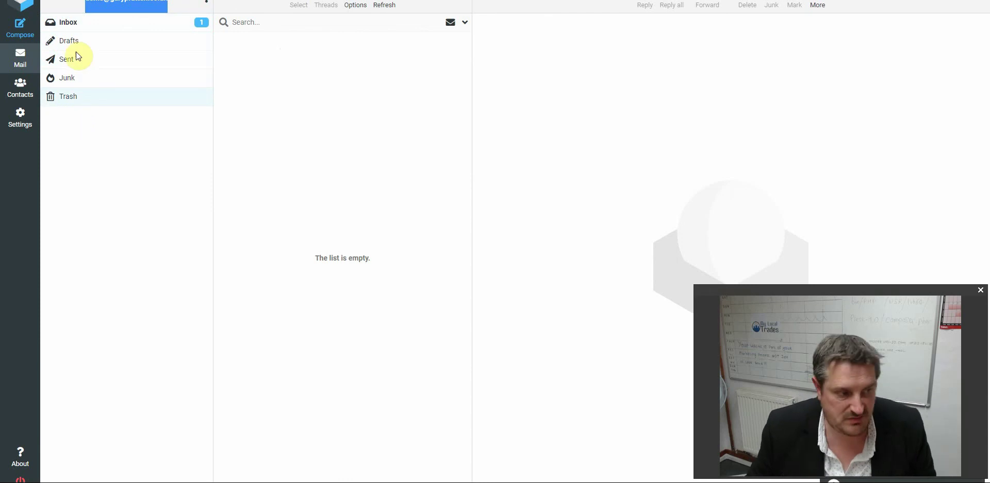
pyautogui.click(66, 23)
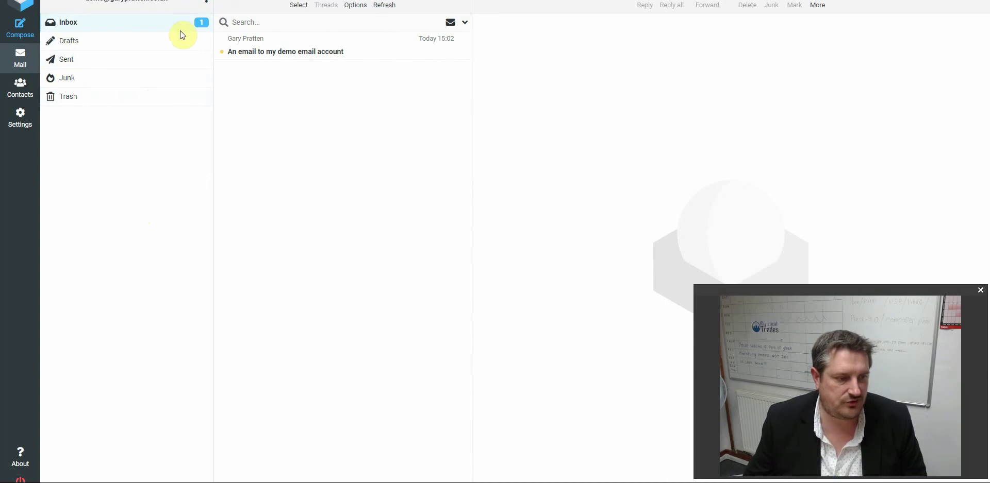
# Open folder management, examine the Inbox folder's settings and list view mode choices, and return to the mailbox.
pyautogui.click(207, 4)
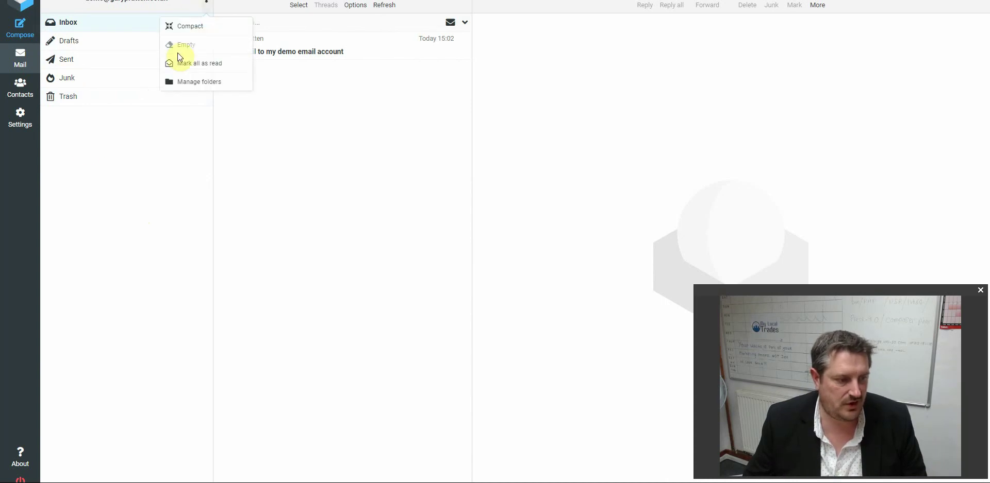
pyautogui.click(182, 83)
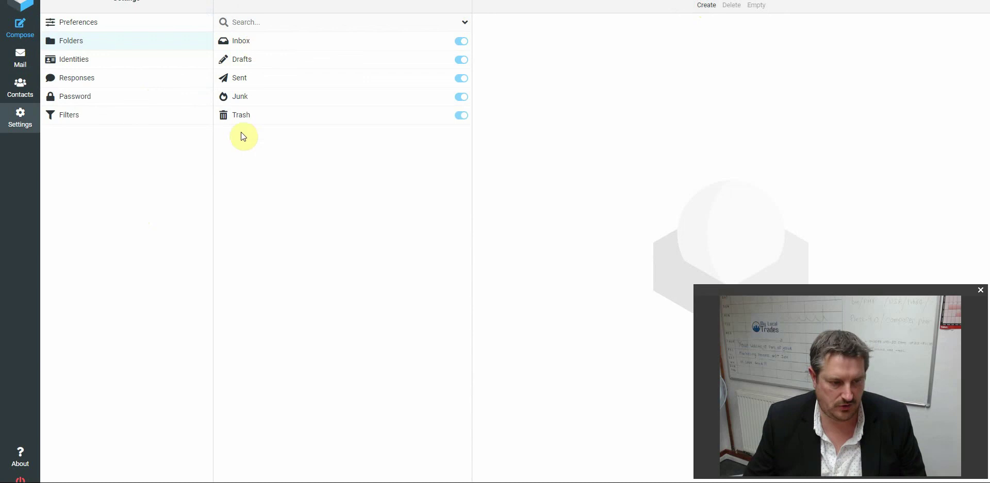
pyautogui.click(235, 42)
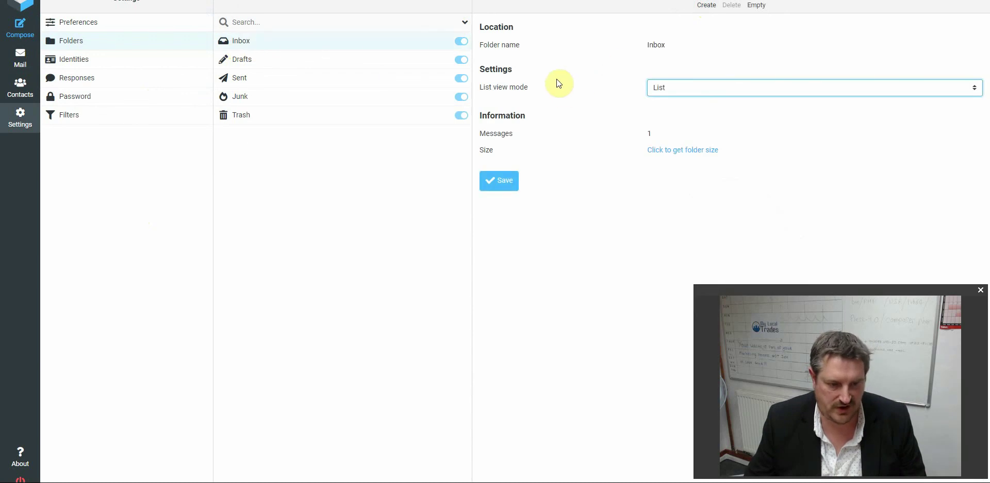
pyautogui.click(685, 91)
pyautogui.click(689, 87)
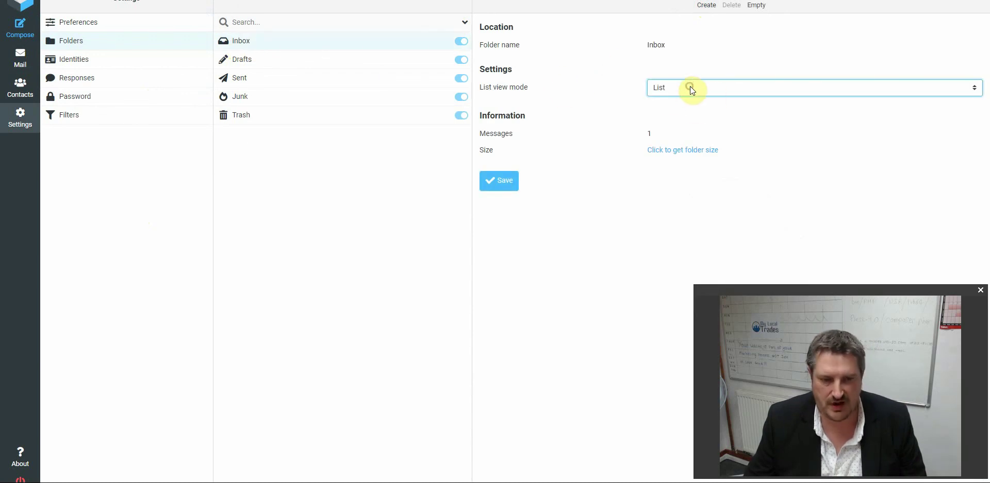
pyautogui.click(19, 60)
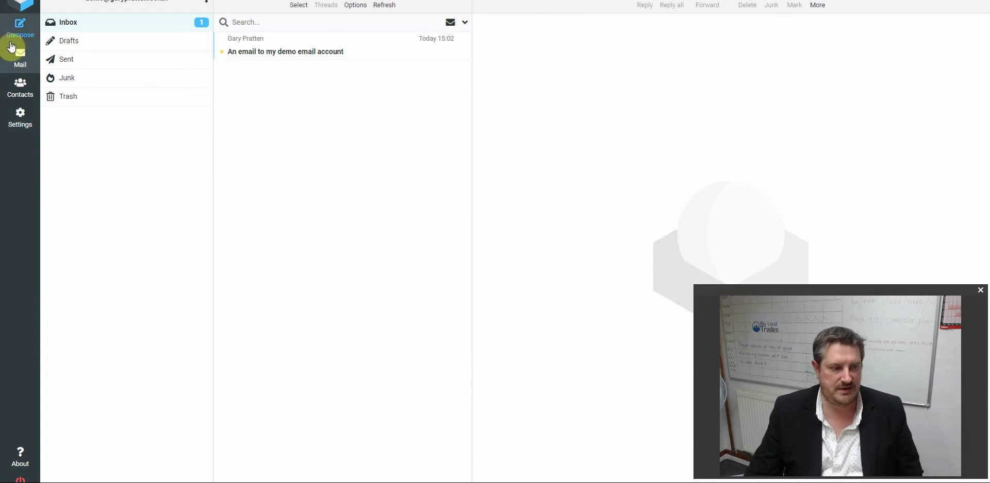
# Start a new email, go through its recipient and subject fields, and switch the message body to HTML formatting.
pyautogui.click(21, 38)
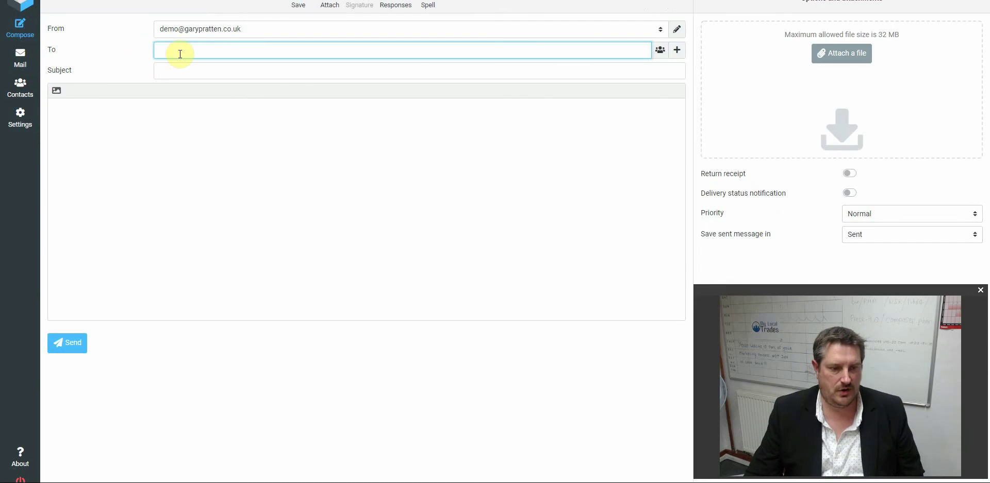
pyautogui.click(182, 52)
pyautogui.click(172, 70)
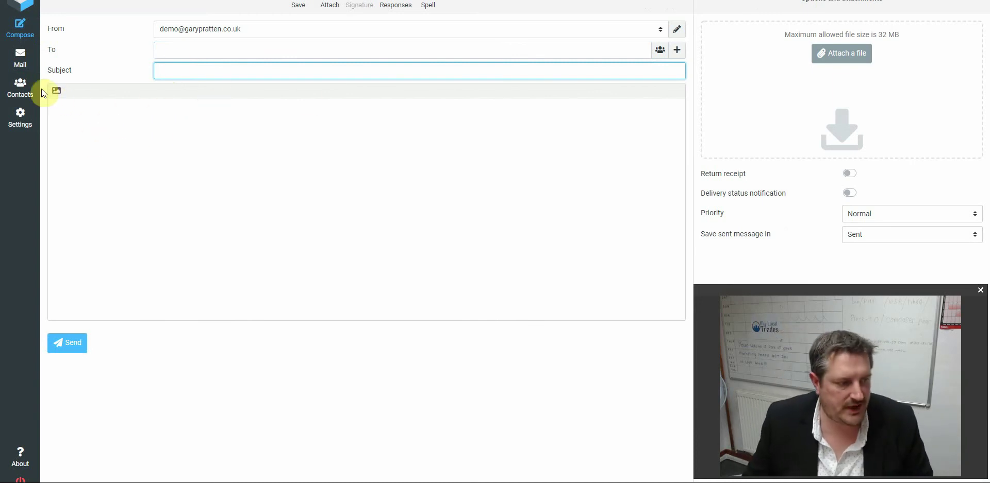
pyautogui.click(57, 92)
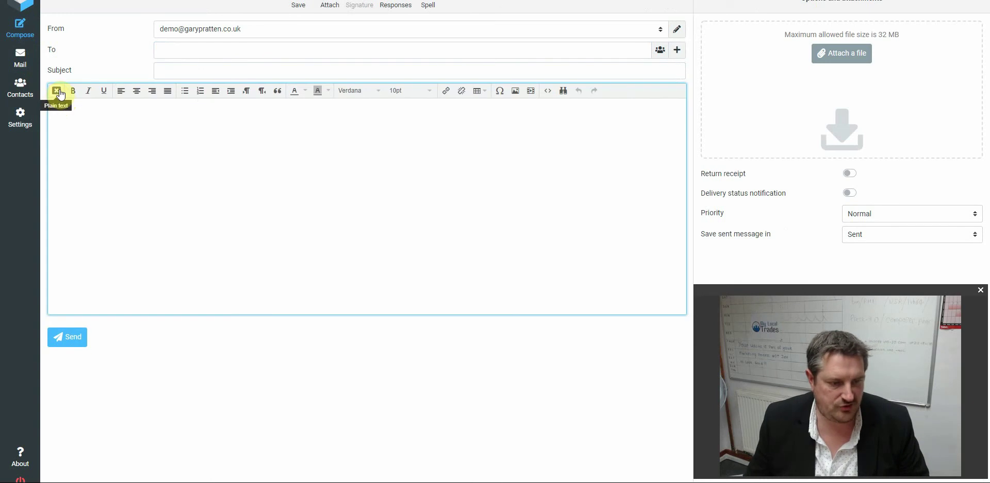
pyautogui.click(58, 92)
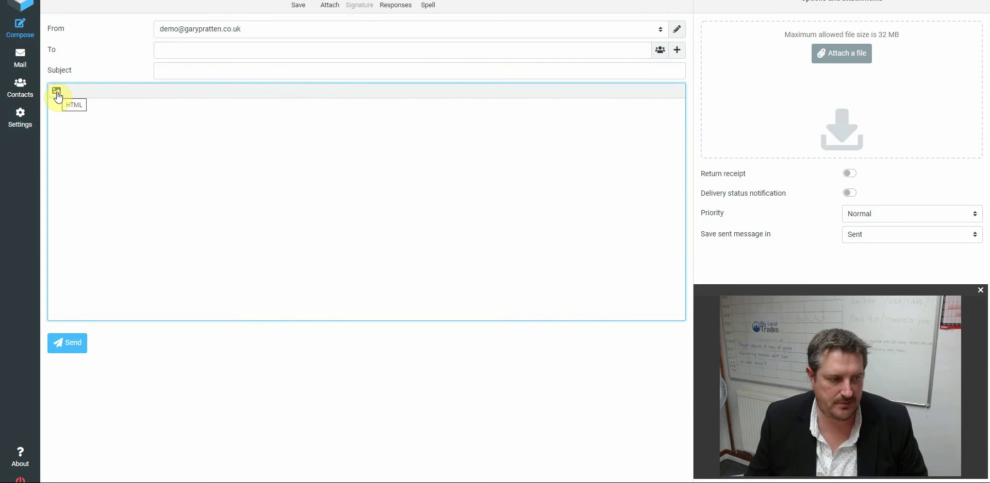
pyautogui.click(57, 92)
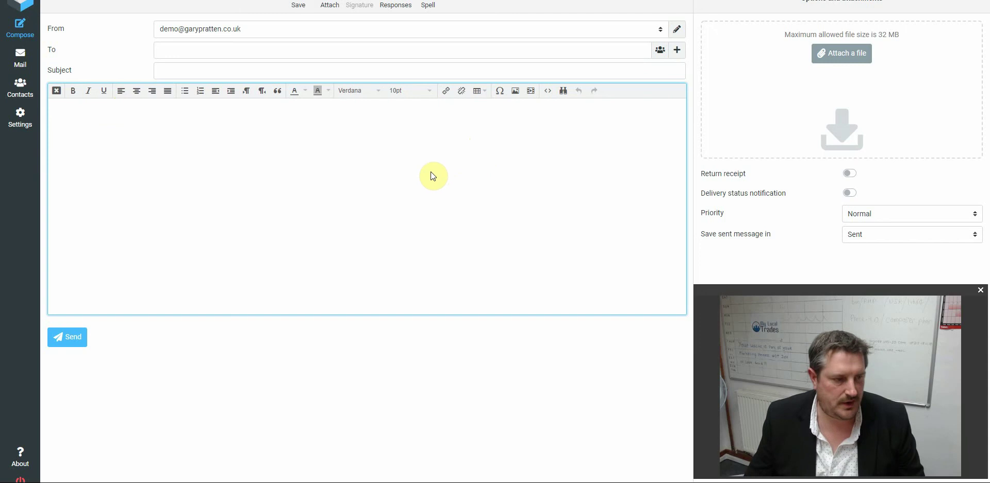
# Set the user interface language to English (GB) in the preferences and save the change.
pyautogui.click(21, 120)
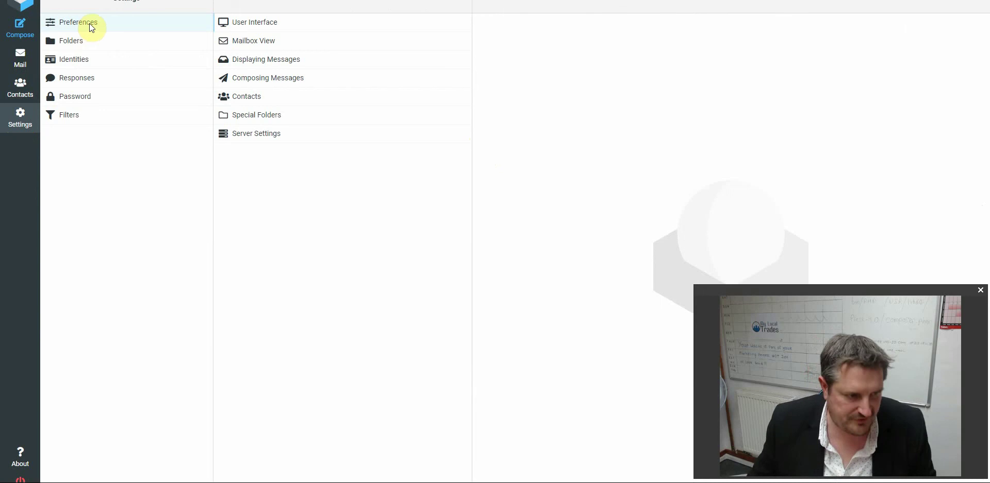
pyautogui.click(245, 26)
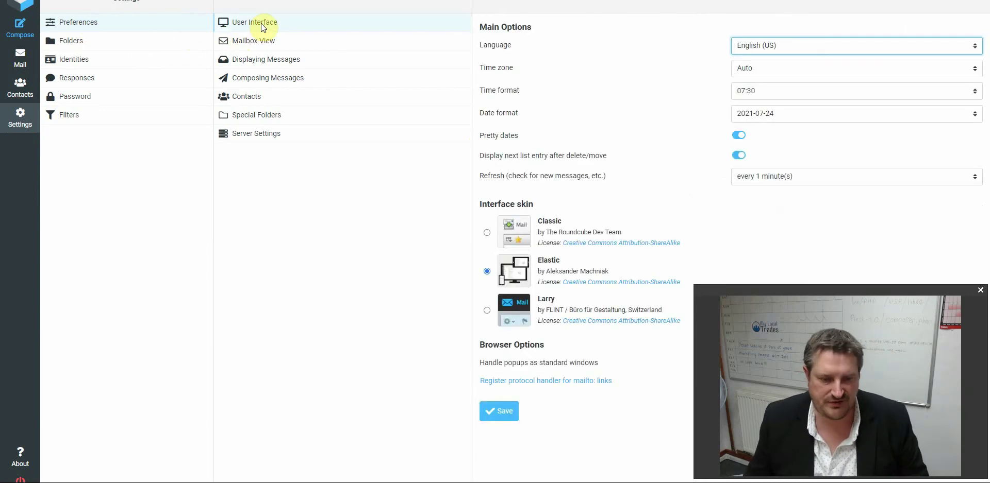
pyautogui.click(762, 45)
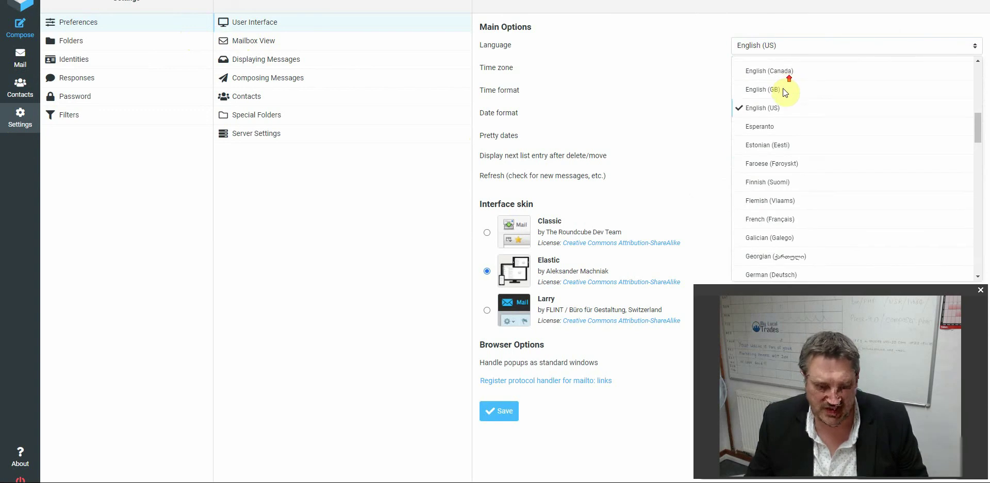
pyautogui.click(755, 90)
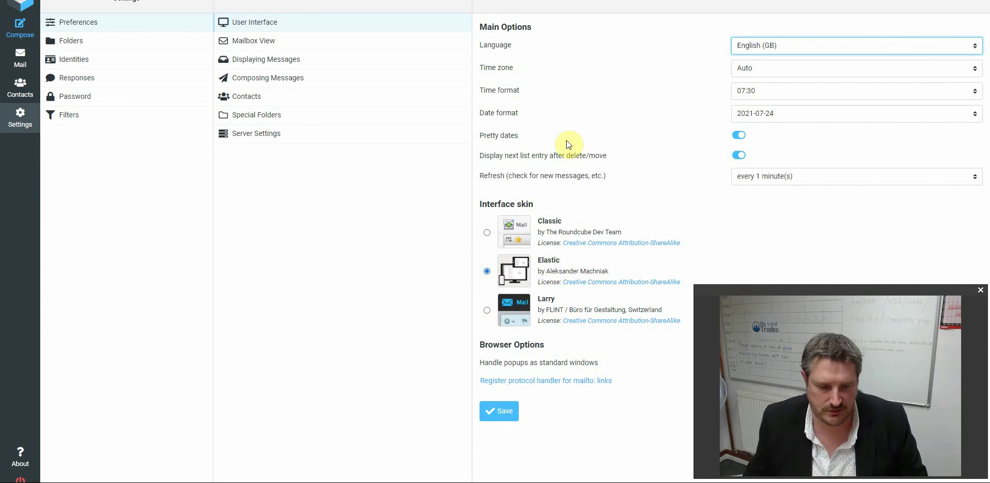
pyautogui.click(498, 415)
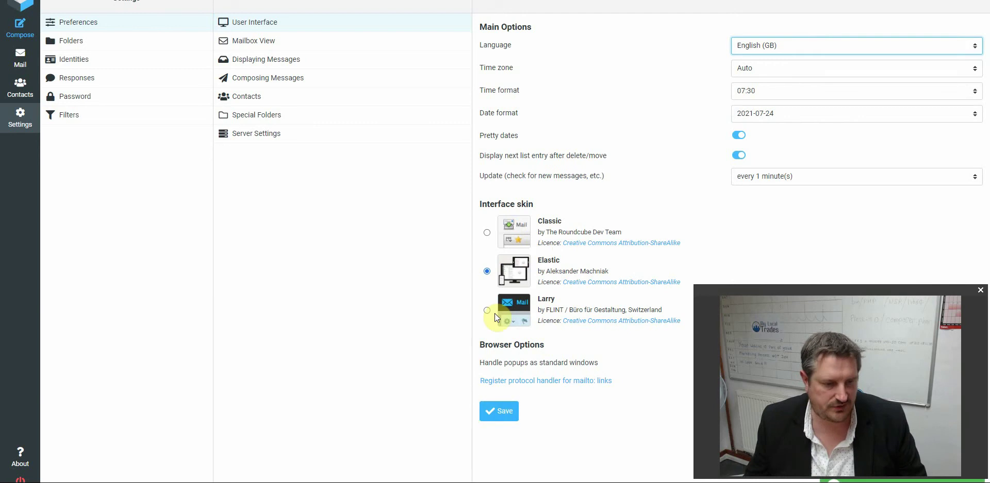
# Review the Mailbox View preferences, including the return receipt choices, and the Displaying Messages preferences with their advanced options.
pyautogui.click(235, 24)
pyautogui.click(253, 43)
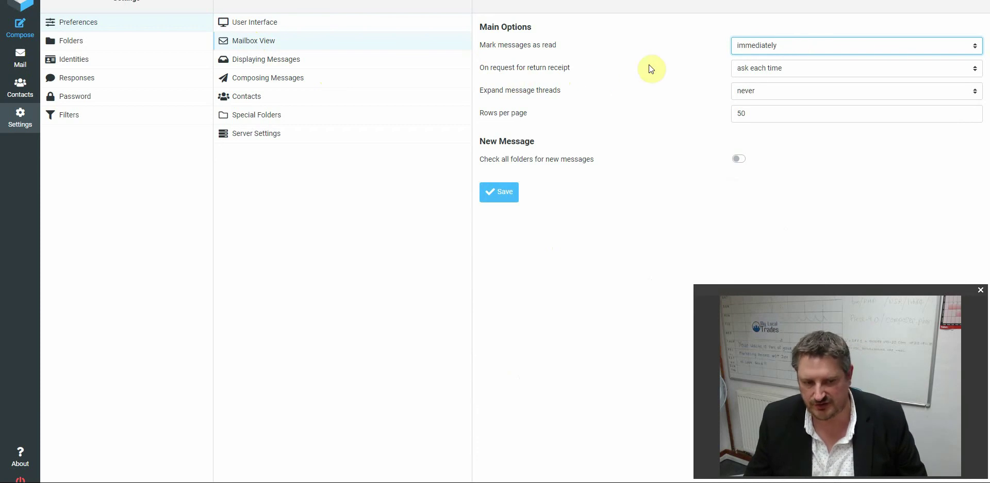
pyautogui.click(760, 68)
pyautogui.click(761, 67)
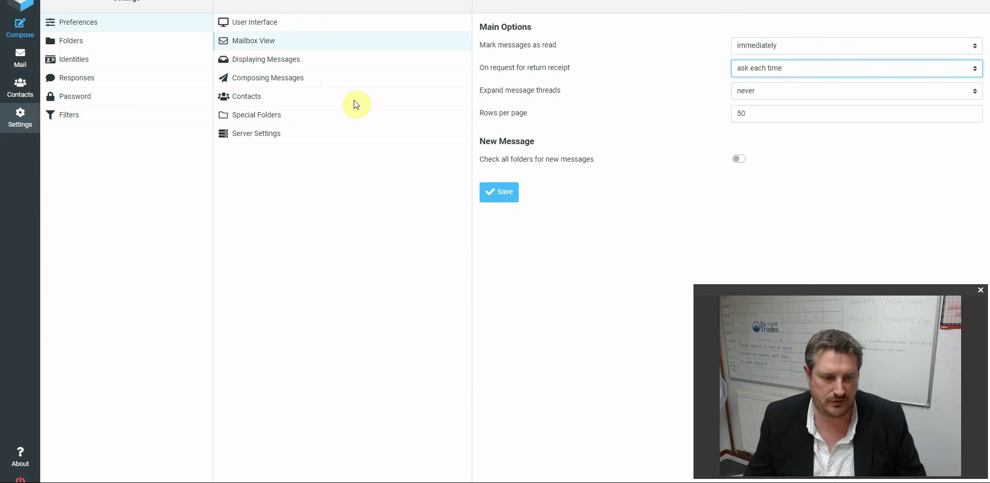
pyautogui.click(255, 61)
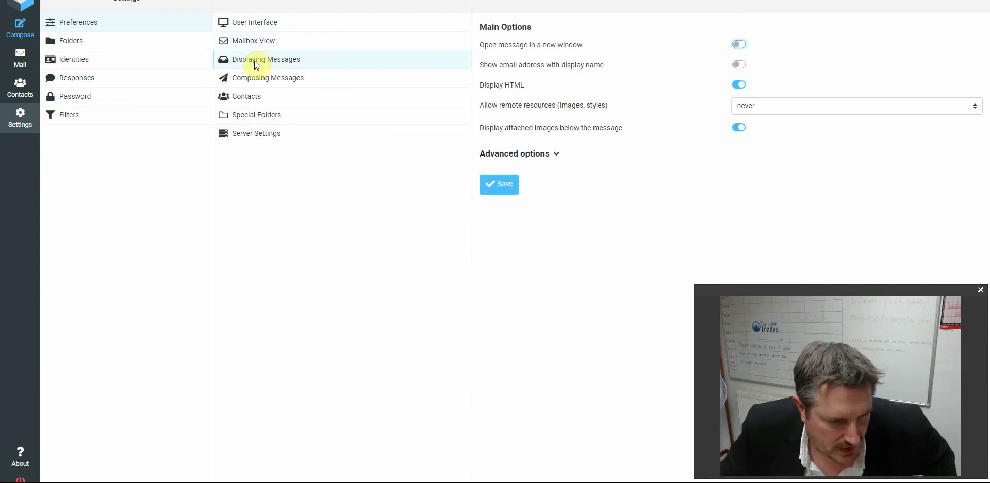
pyautogui.click(550, 155)
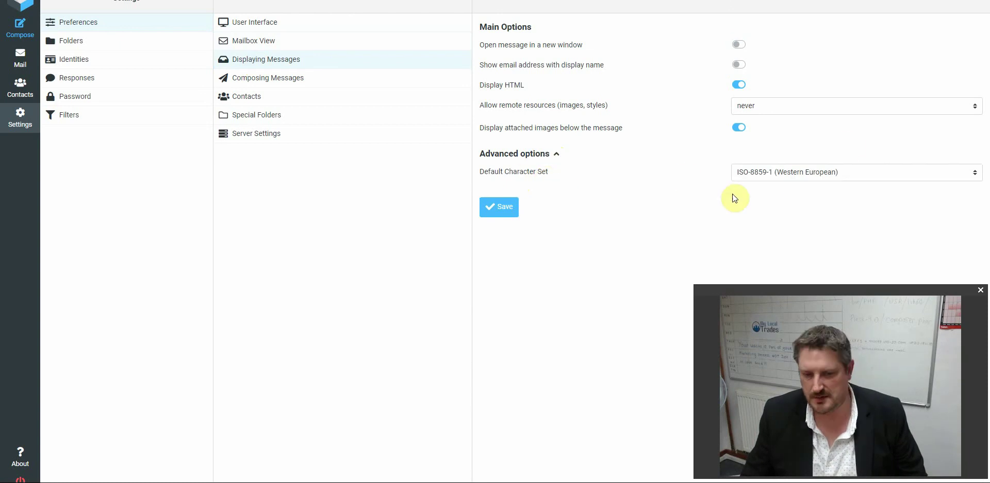
# Go through the Composing Messages preferences and set Compose HTML messages to always.
pyautogui.click(251, 83)
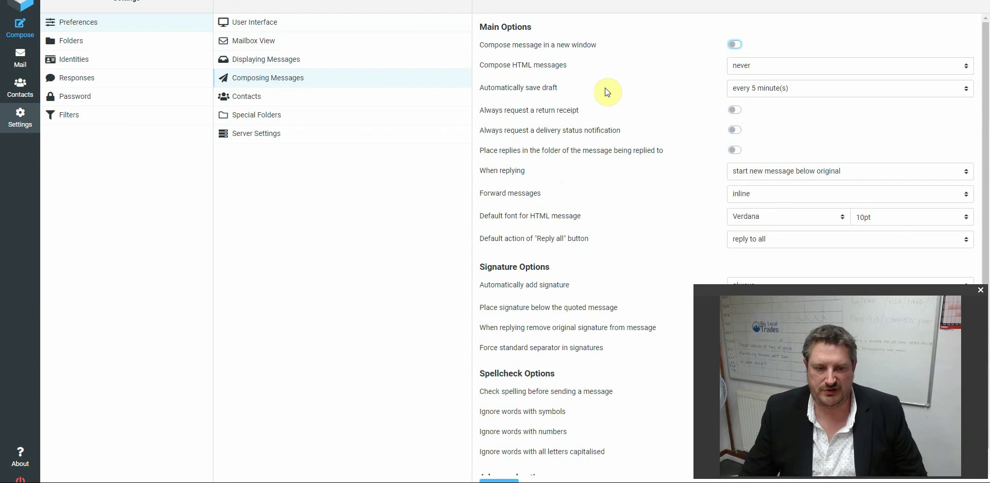
pyautogui.scroll(-1, 601, 95)
pyautogui.scroll(1, 624, 90)
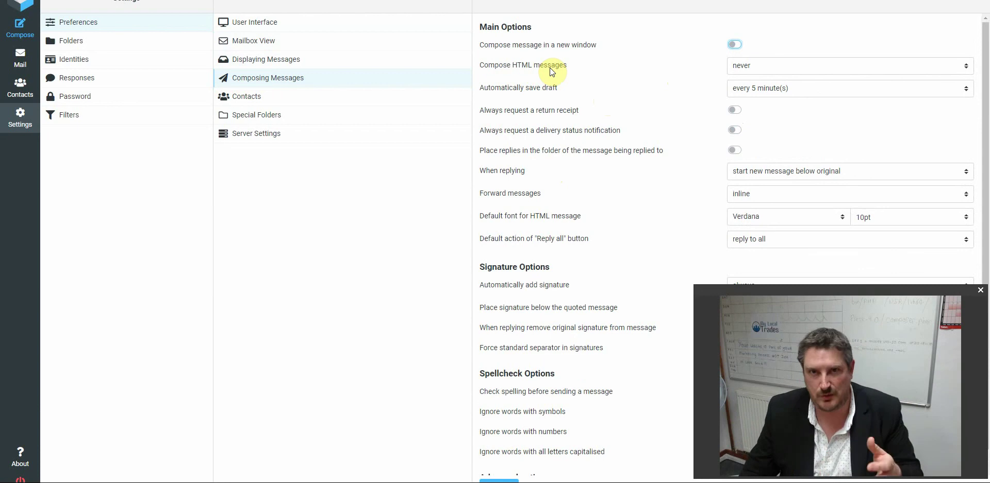
pyautogui.click(762, 67)
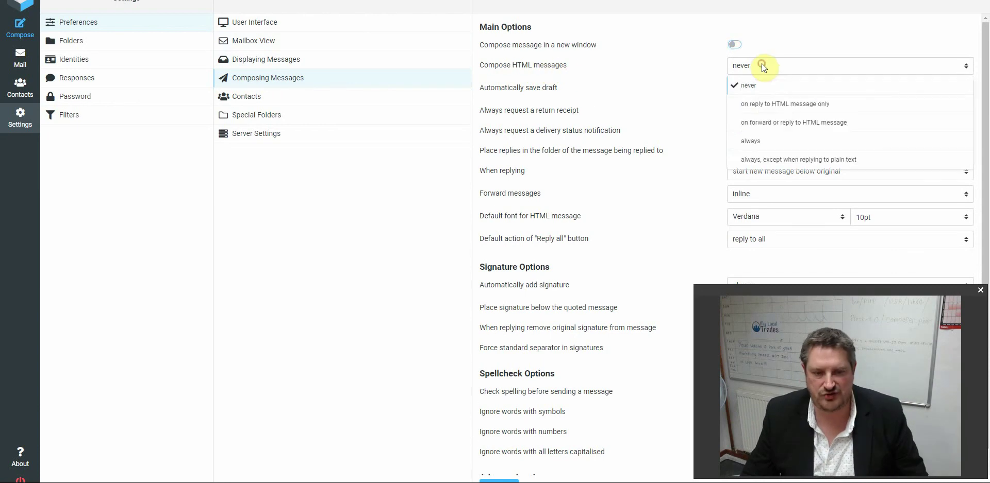
pyautogui.click(751, 142)
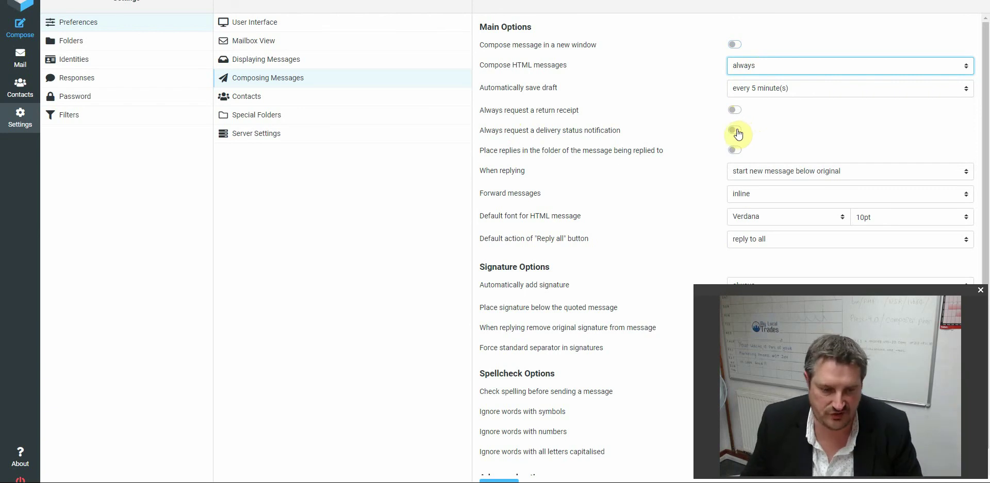
# Set replies to start the new message above the original and save the Composing Messages preferences.
pyautogui.scroll(-1, 685, 179)
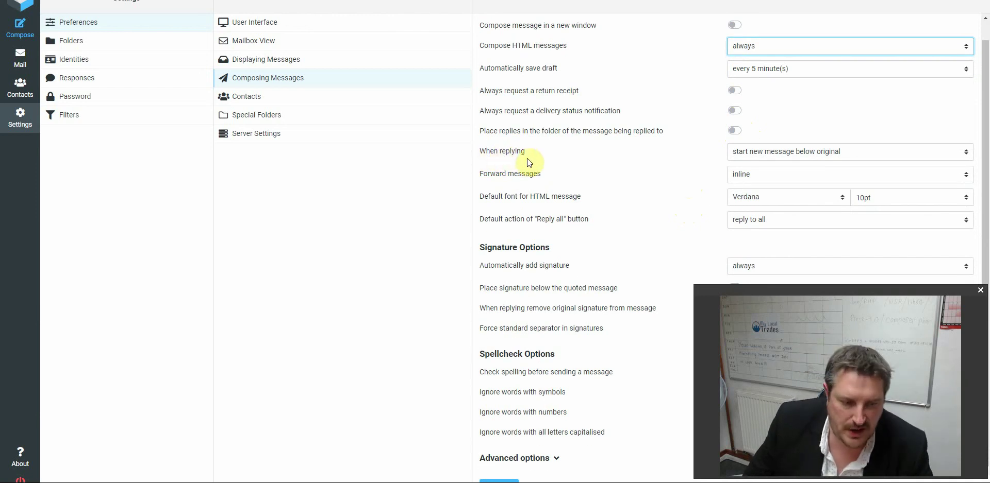
pyautogui.click(784, 151)
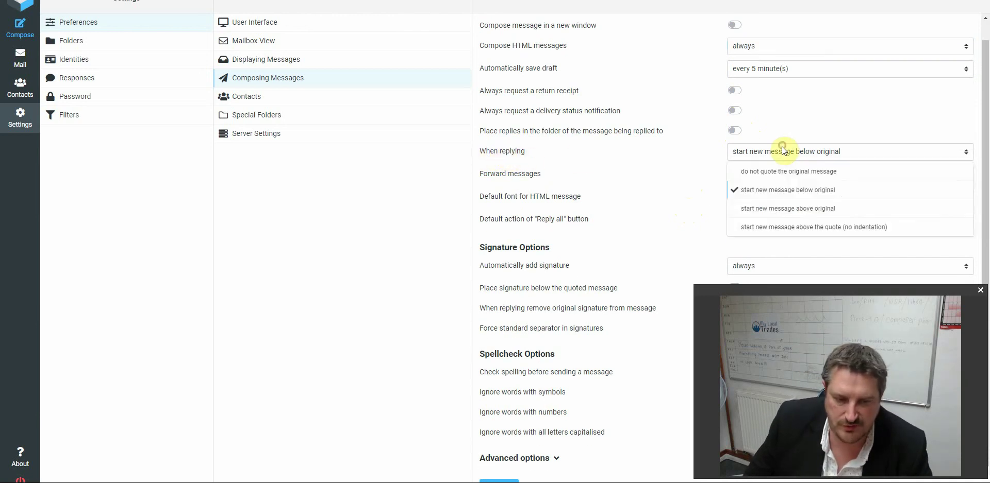
pyautogui.click(771, 208)
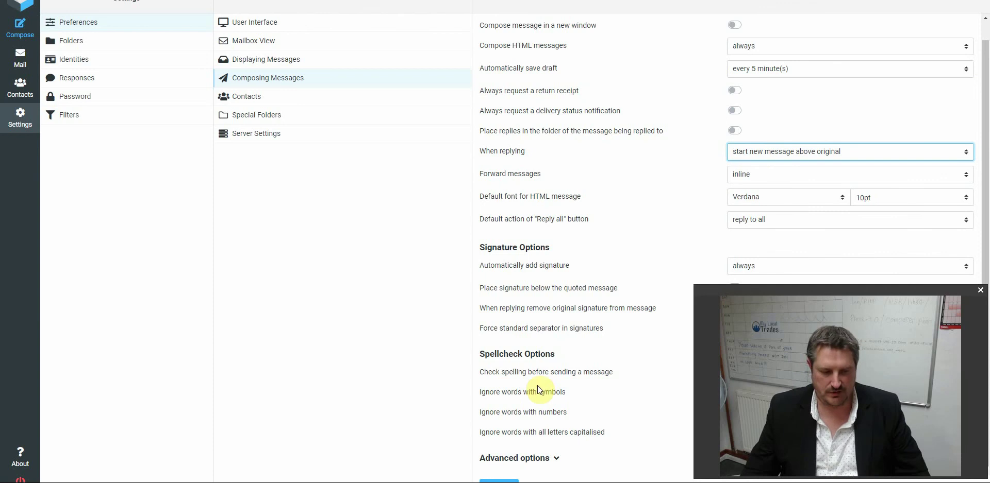
pyautogui.click(499, 480)
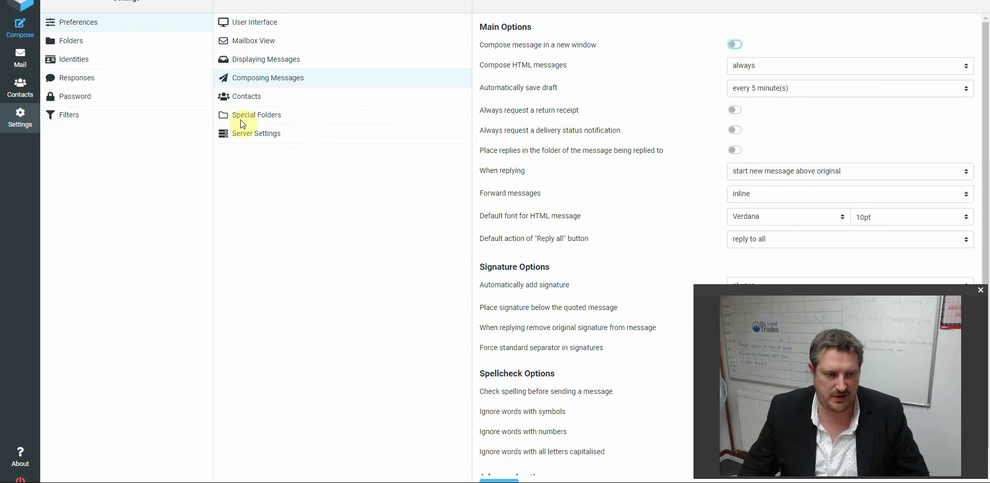
# Review the Contacts, Special Folders and Server Settings preferences.
pyautogui.click(237, 98)
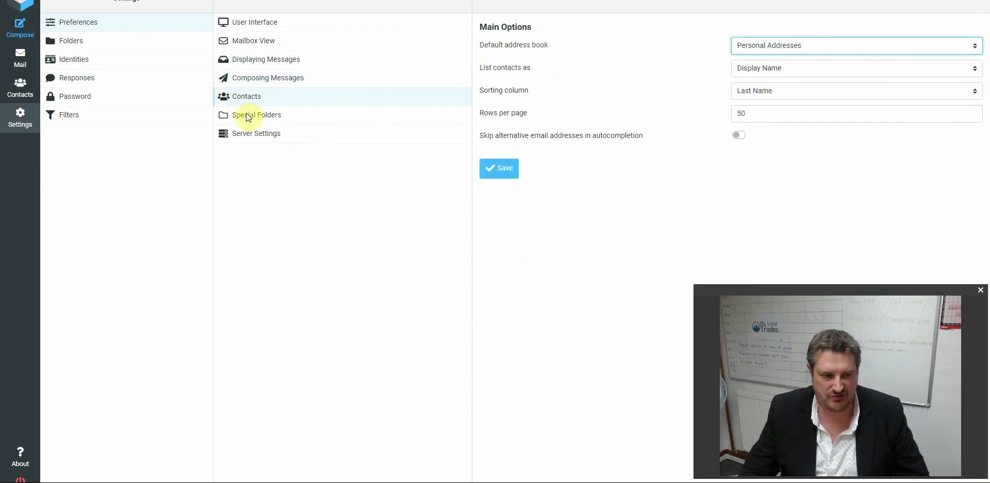
pyautogui.click(249, 116)
pyautogui.click(254, 134)
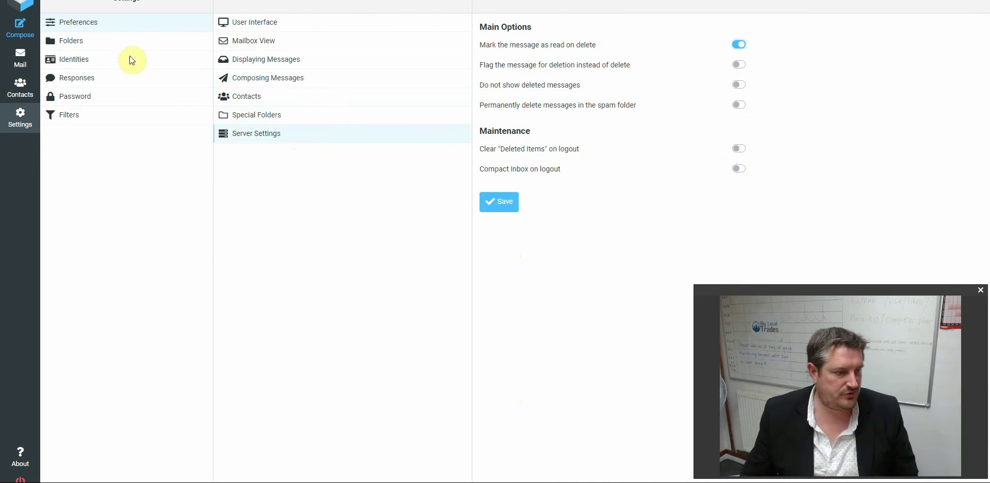
# Open the demo account's identity, switch its signature to the HTML editor and save the identity.
pyautogui.click(75, 66)
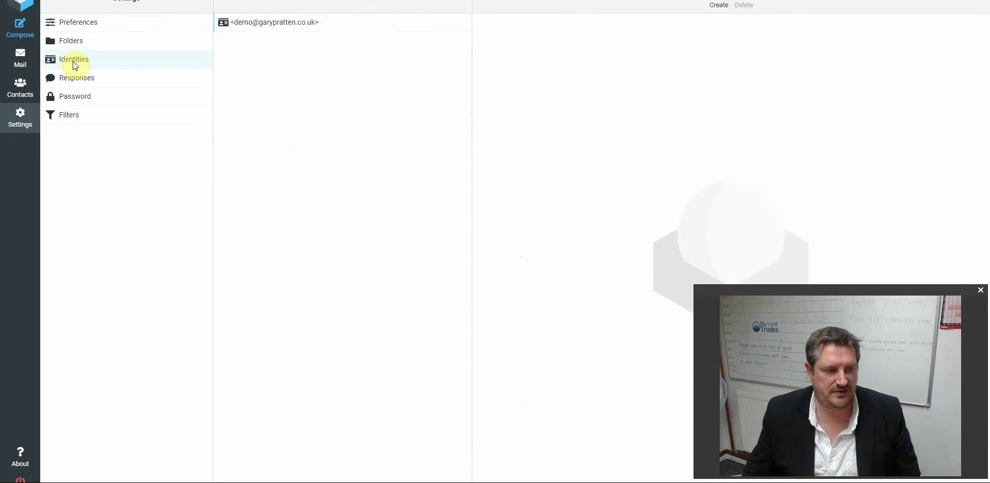
pyautogui.click(287, 26)
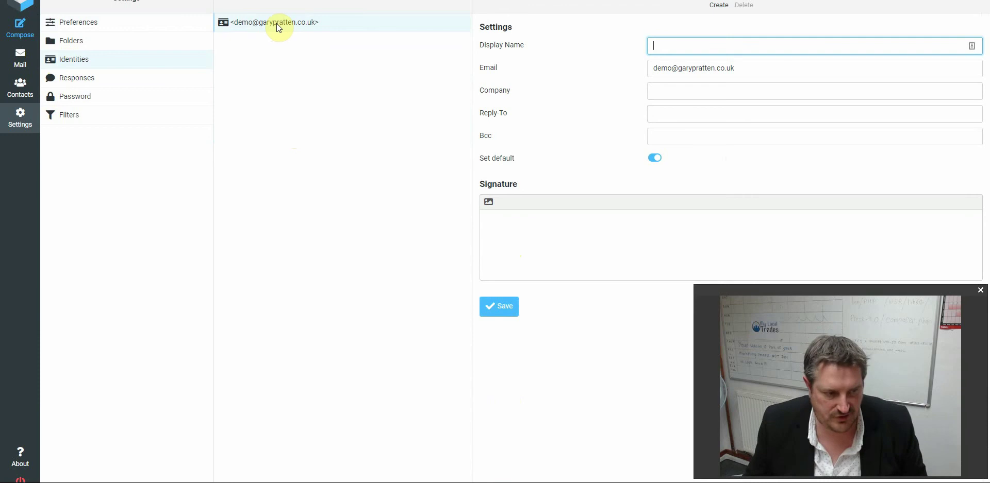
pyautogui.click(276, 23)
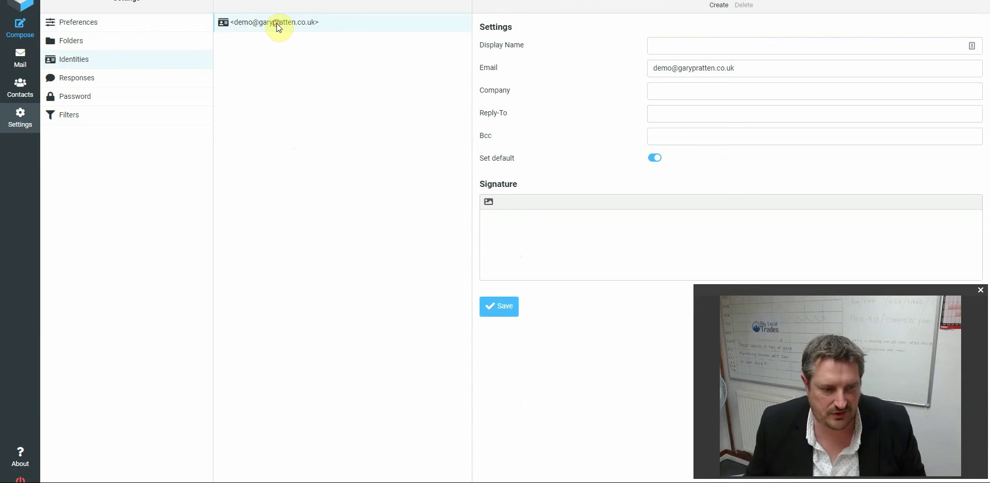
pyautogui.click(535, 223)
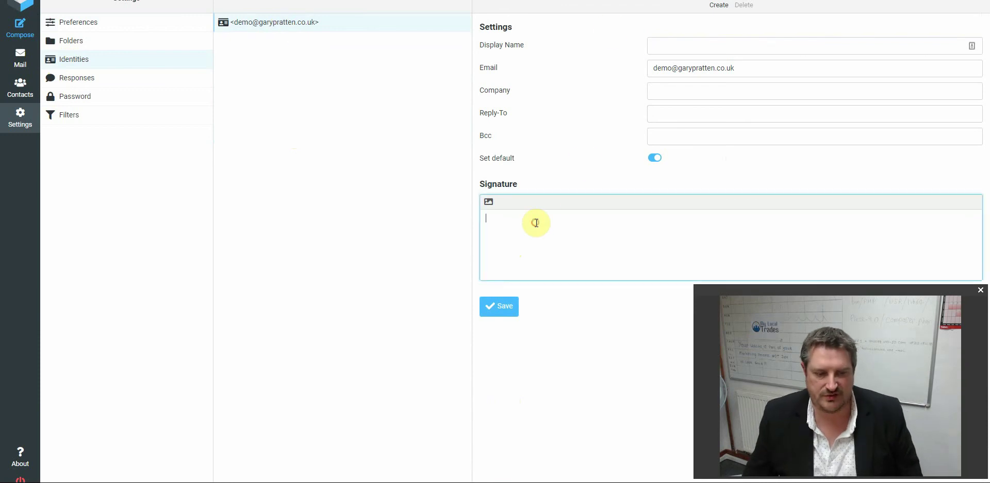
pyautogui.click(489, 202)
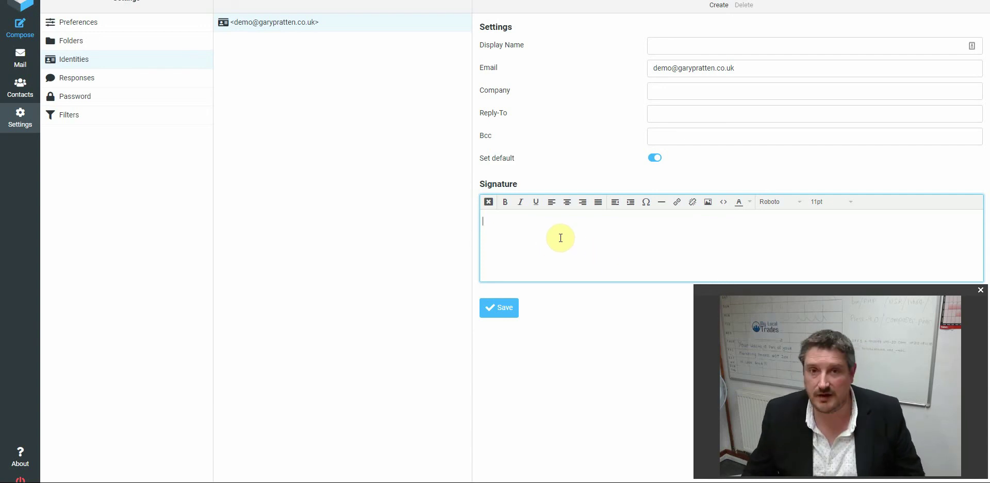
pyautogui.click(488, 312)
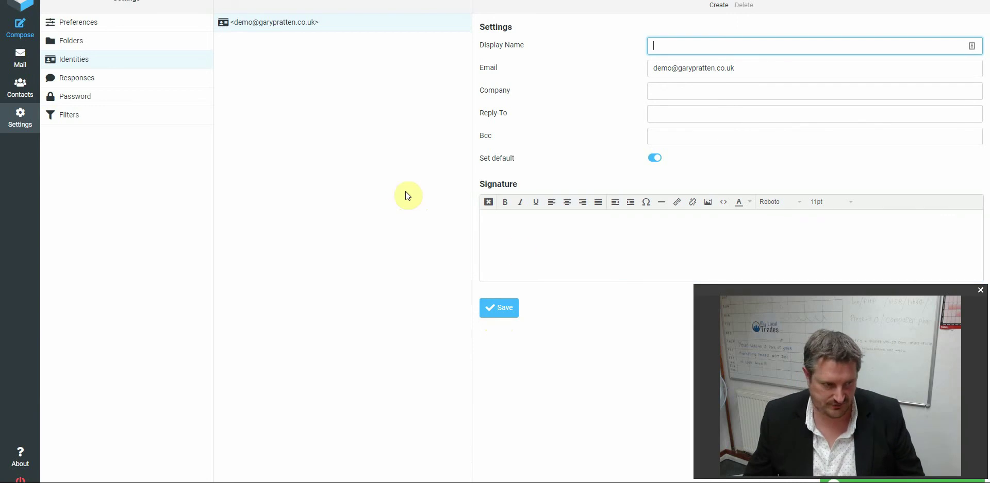
# Open the account password settings and look at the new password and confirmation fields.
pyautogui.click(60, 98)
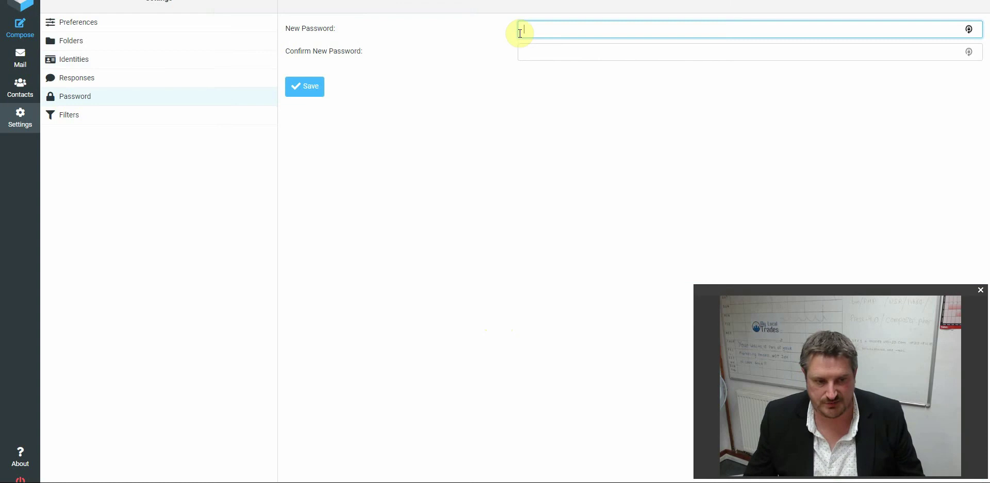
pyautogui.click(537, 29)
pyautogui.click(471, 138)
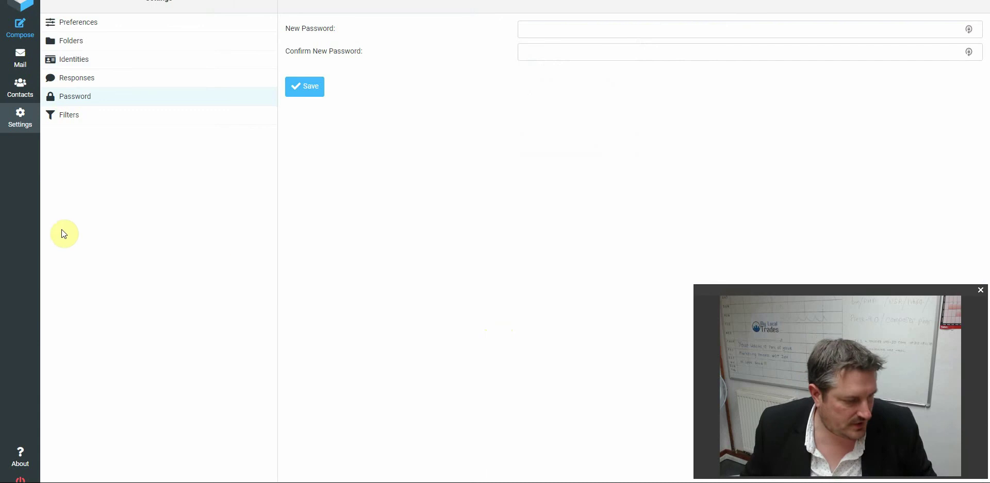
# Return to the mailbox, open a new message to check its HTML formatting tools, and discard it.
pyautogui.click(20, 58)
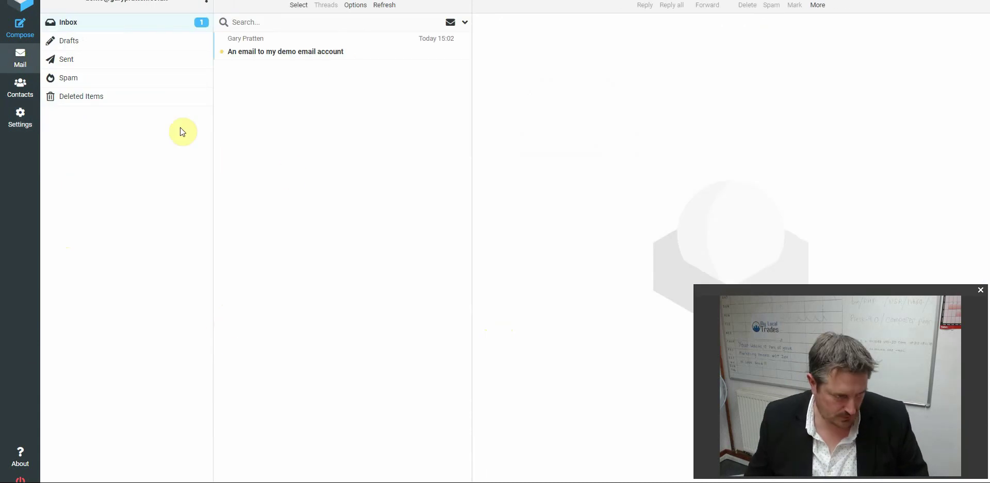
pyautogui.click(22, 33)
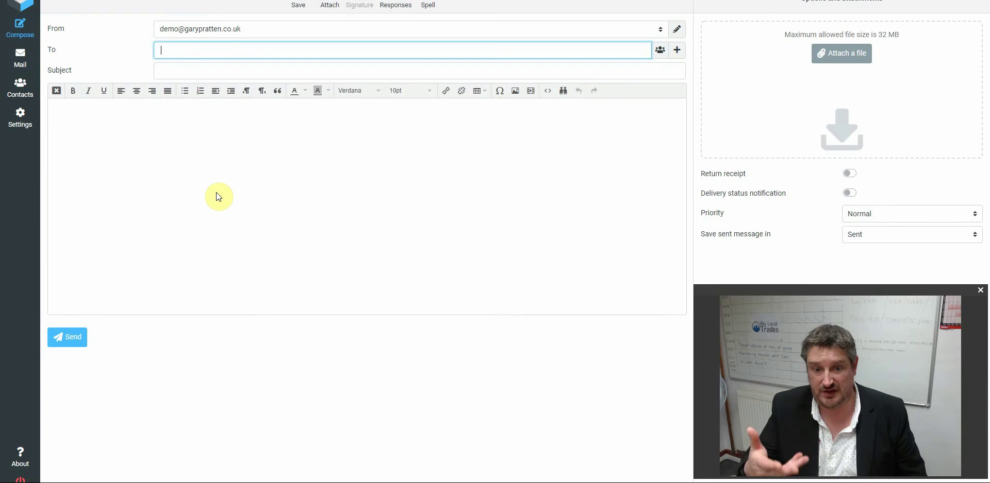
pyautogui.click(24, 55)
pyautogui.click(548, 286)
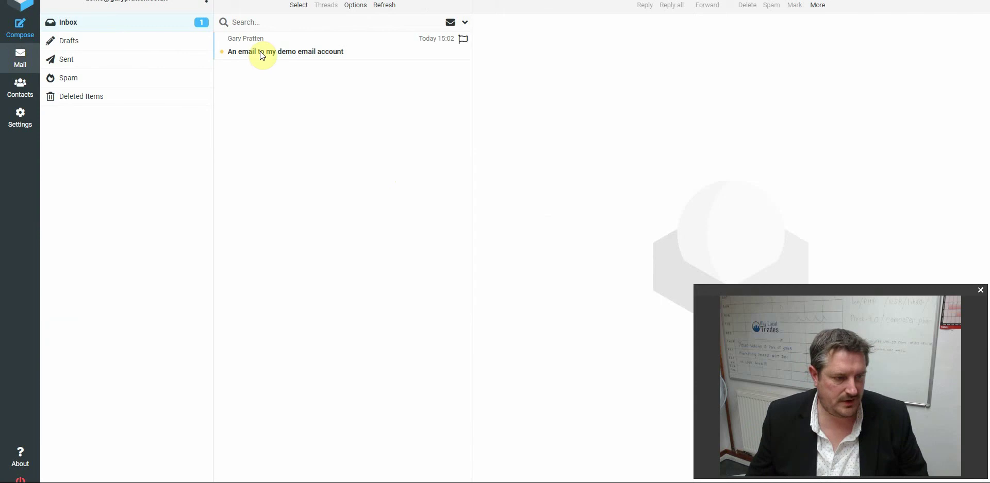
# Read "An email to my demo email account", open a reply to examine its body and attachment options, and discard it for the contacts page.
pyautogui.click(265, 48)
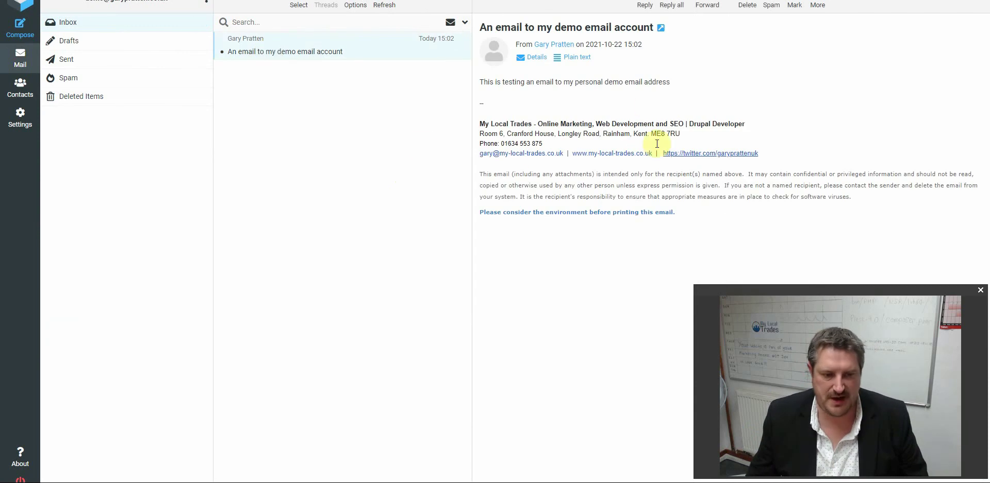
pyautogui.click(645, 5)
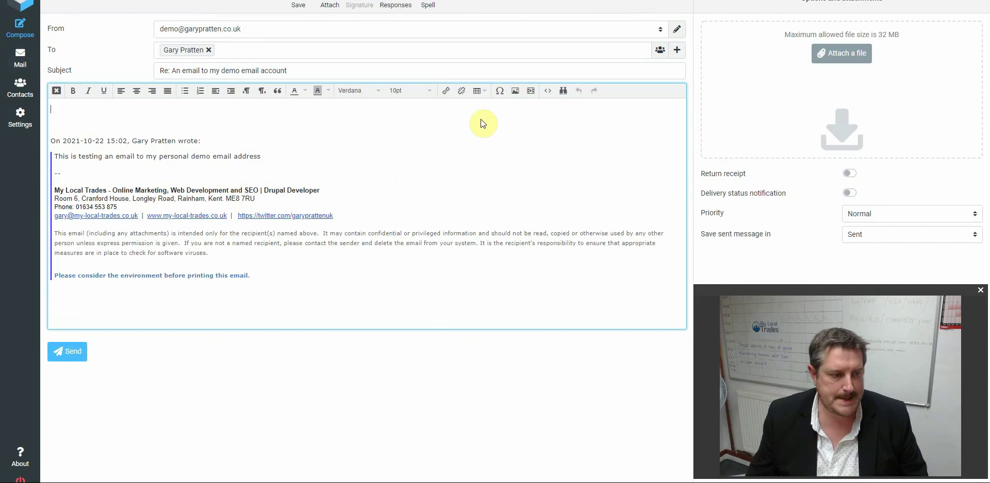
pyautogui.click(52, 109)
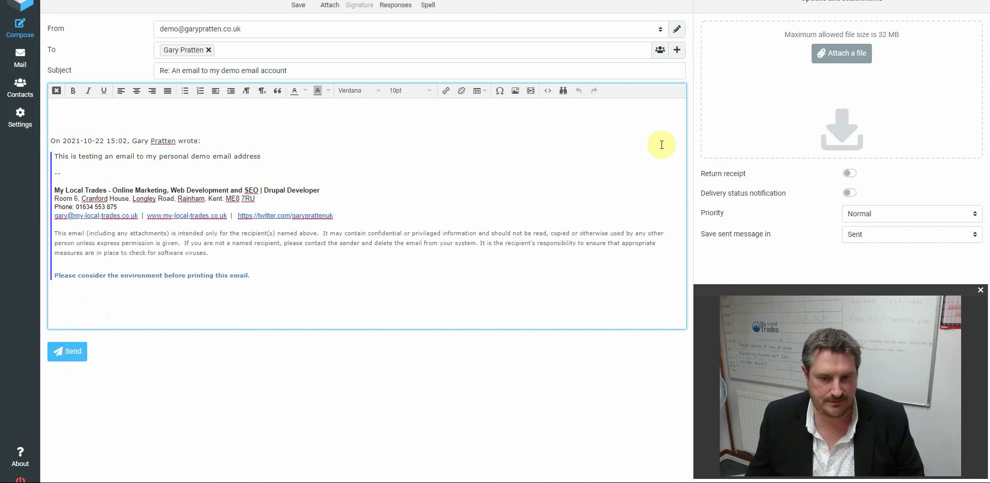
pyautogui.click(837, 58)
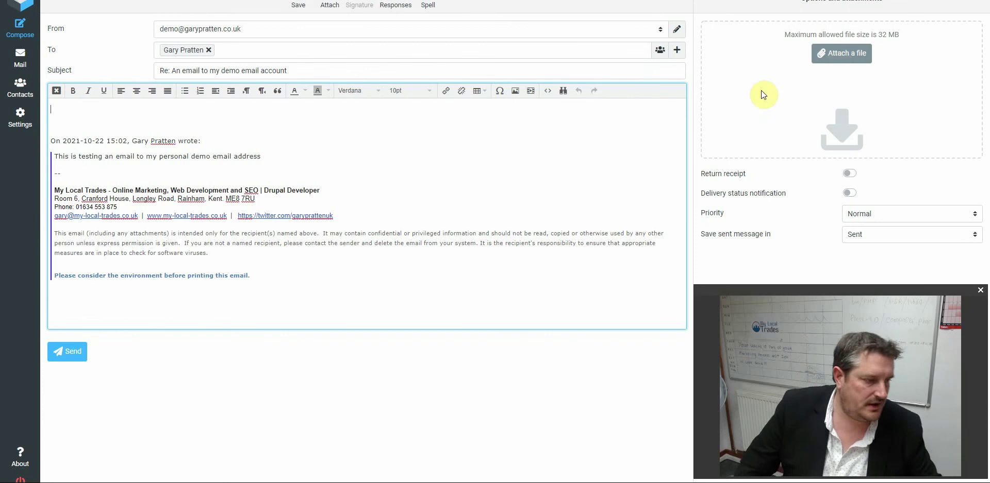
pyautogui.click(23, 92)
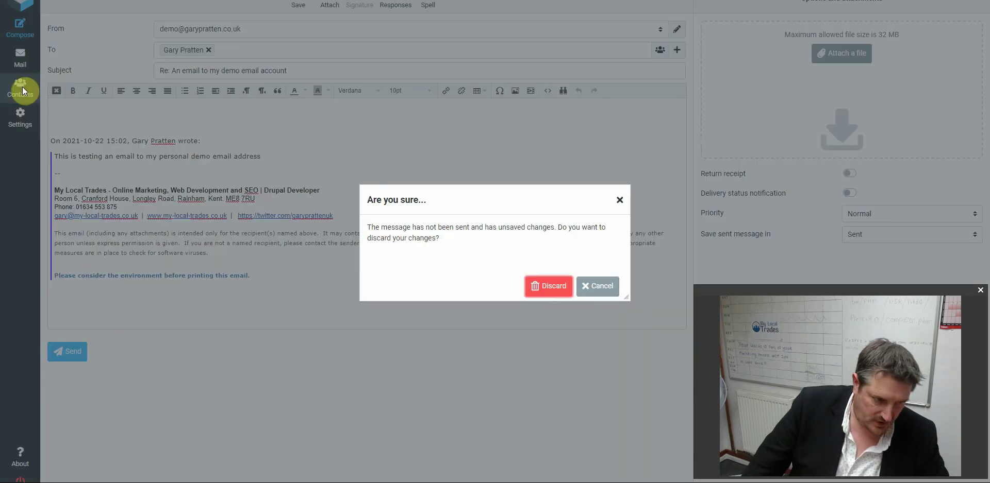
pyautogui.click(547, 285)
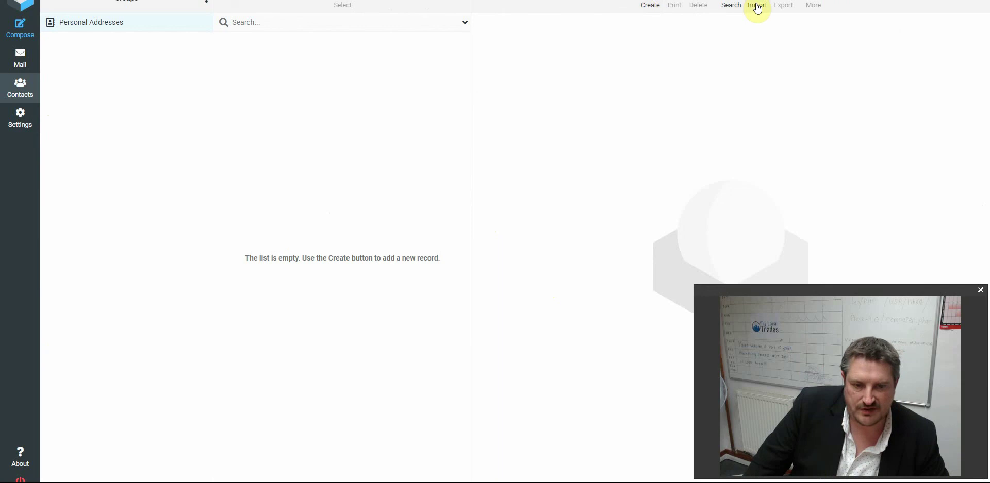
# Look at the new contact form and the contact import options, cancelling the import.
pyautogui.click(651, 5)
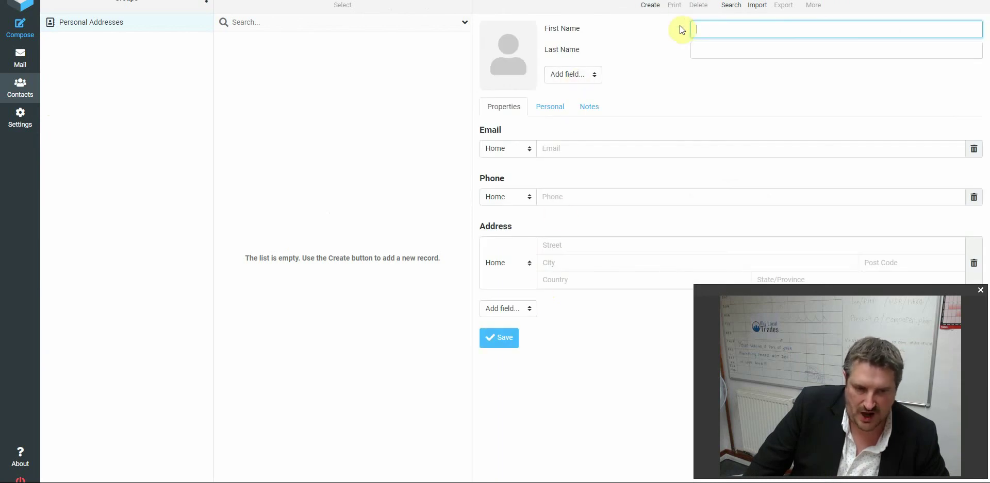
pyautogui.click(757, 6)
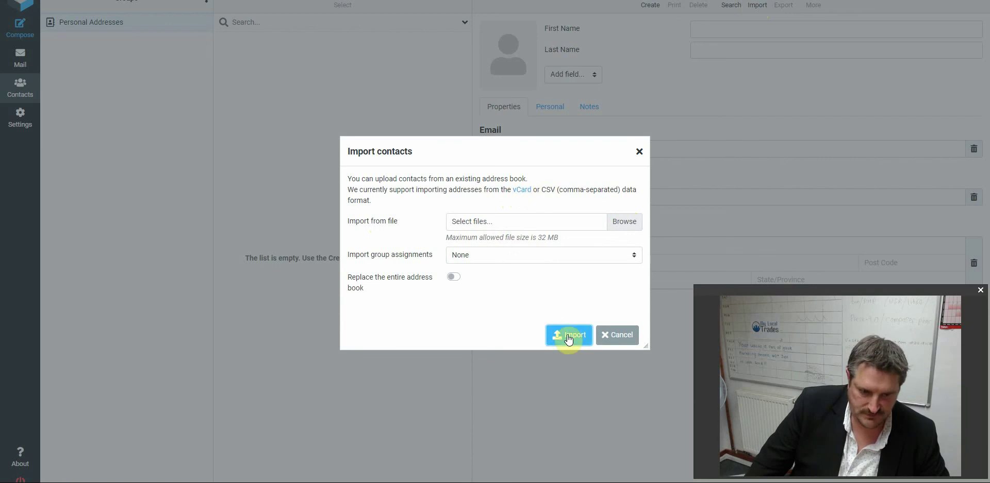
pyautogui.click(627, 340)
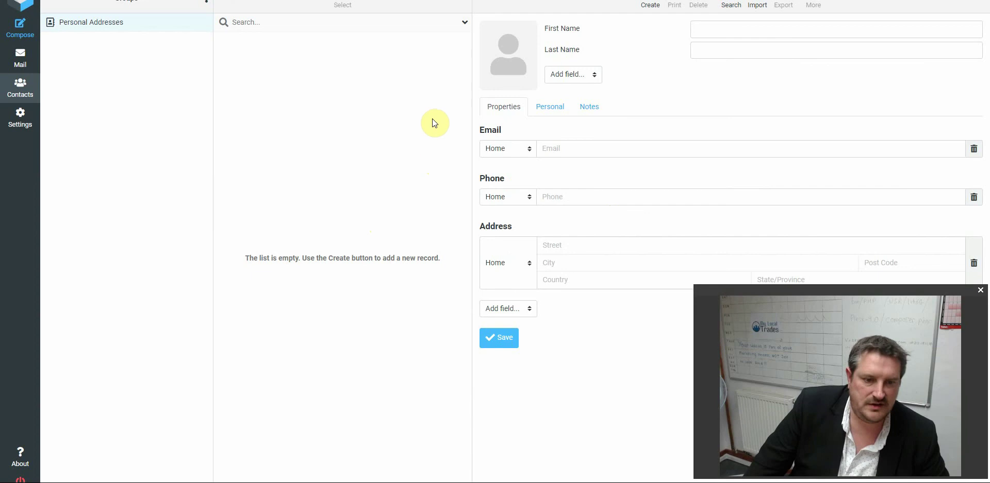
# Add the sender of the email in the Inbox to the address book.
pyautogui.click(20, 59)
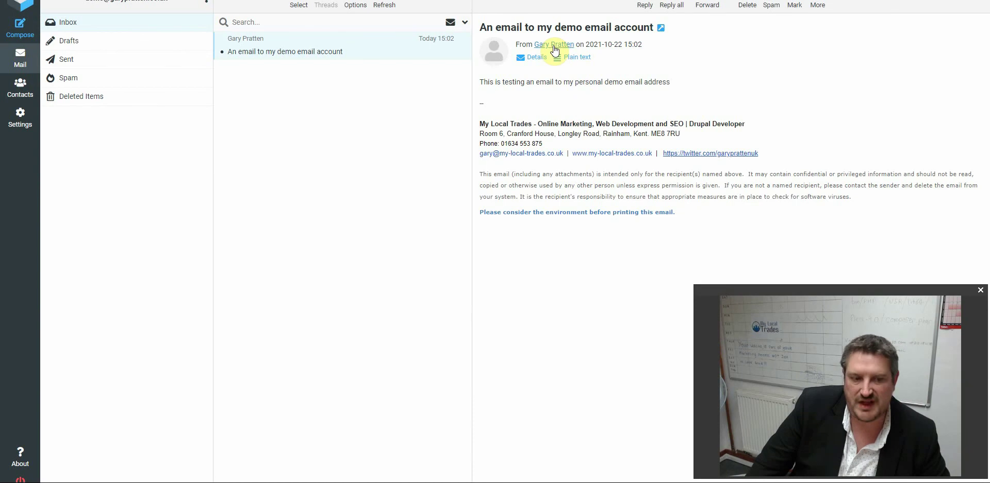
pyautogui.click(572, 49)
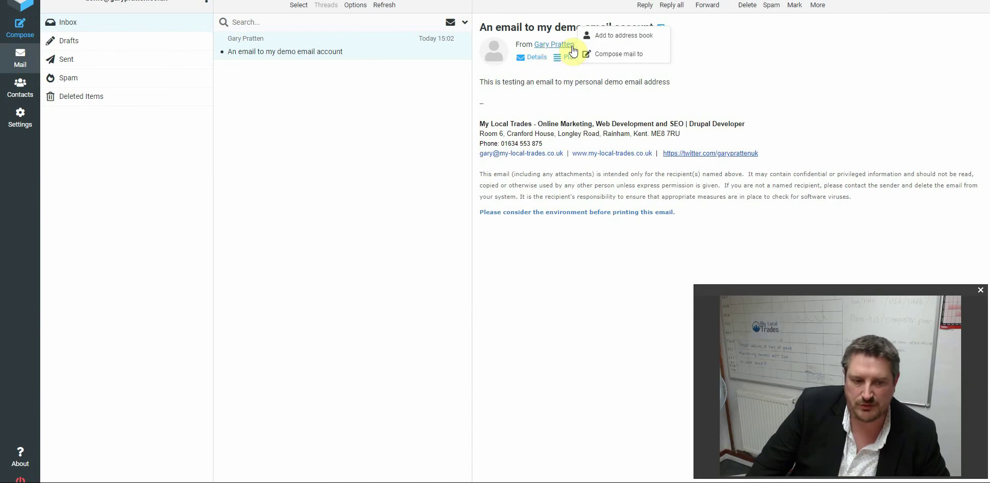
pyautogui.click(618, 37)
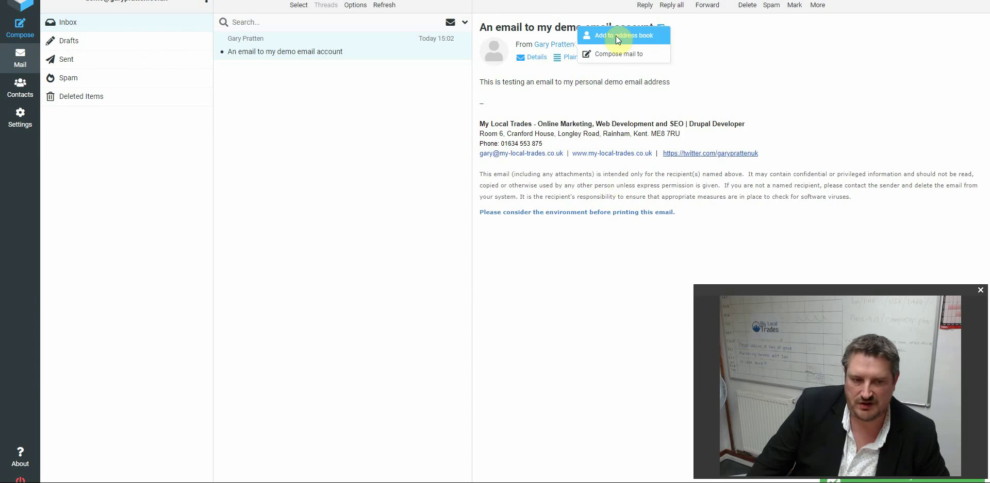
# View the sender's entry in Personal Addresses, start a message to that contact and discard it.
pyautogui.click(22, 92)
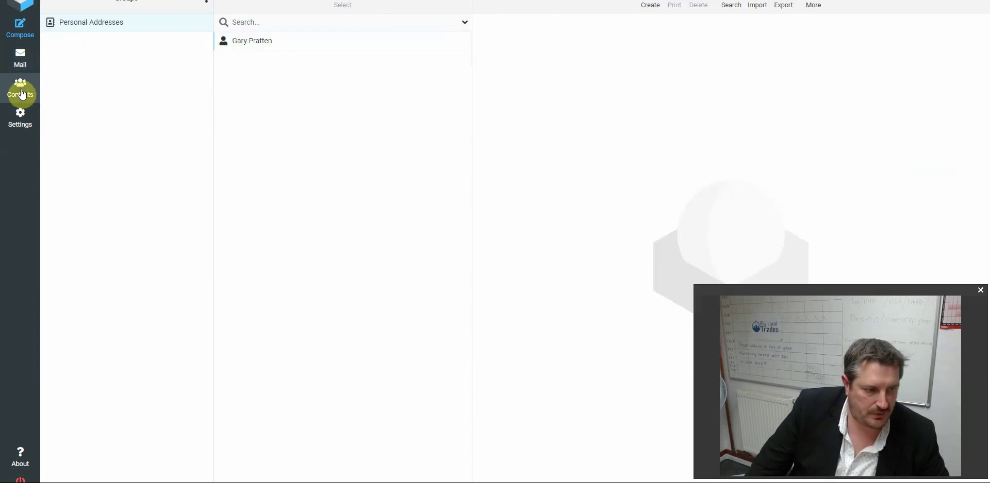
pyautogui.click(252, 41)
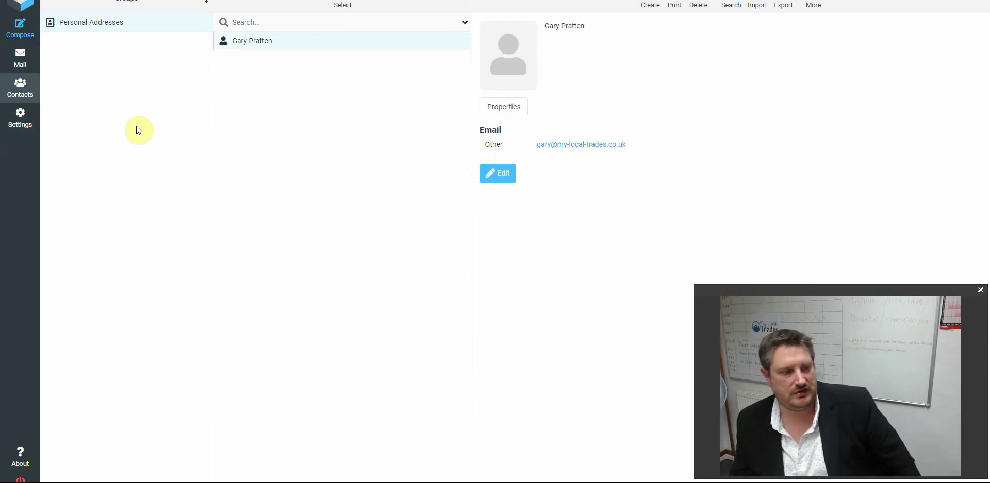
pyautogui.click(20, 65)
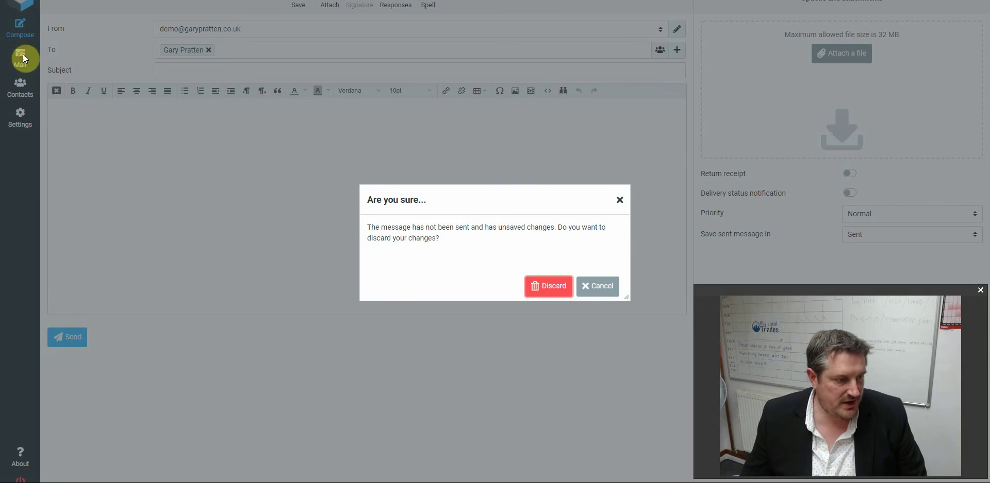
pyautogui.click(549, 292)
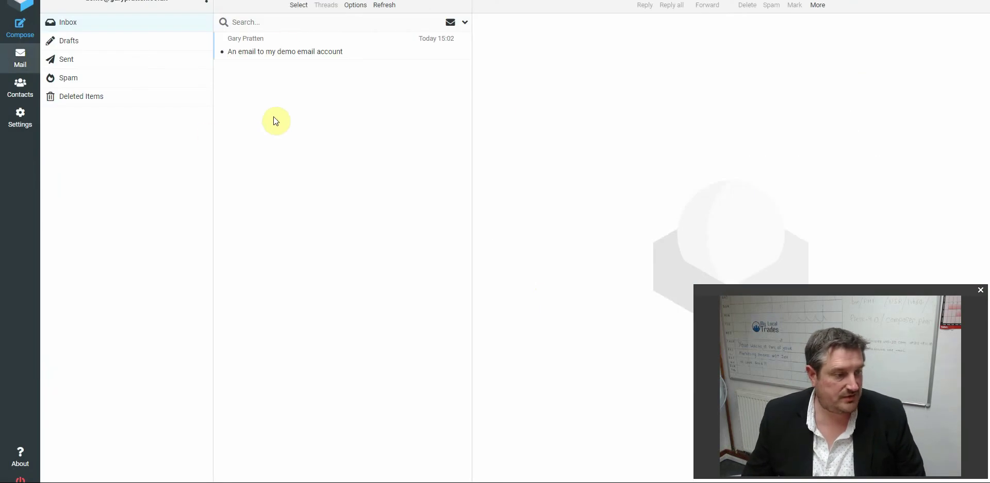
# Check the Sent folder and the Inbox, and log out of the demo account.
pyautogui.click(64, 59)
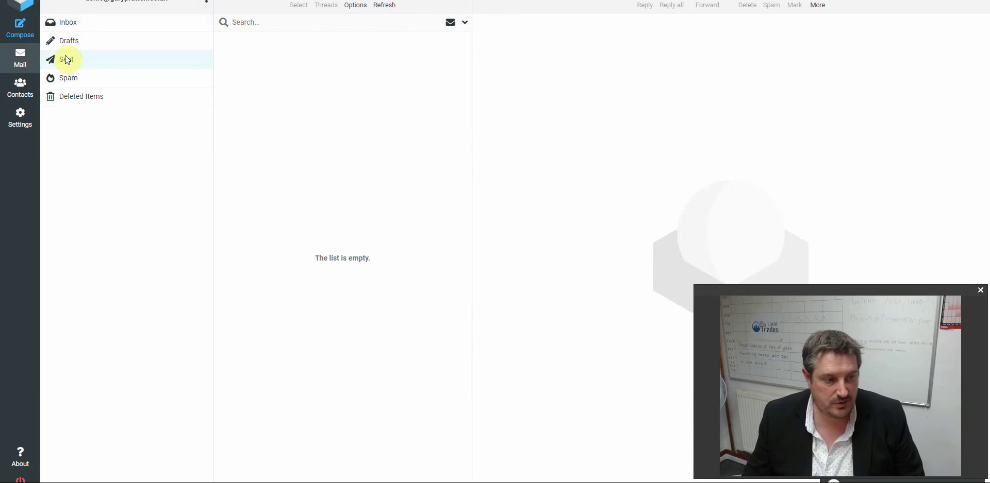
pyautogui.click(66, 25)
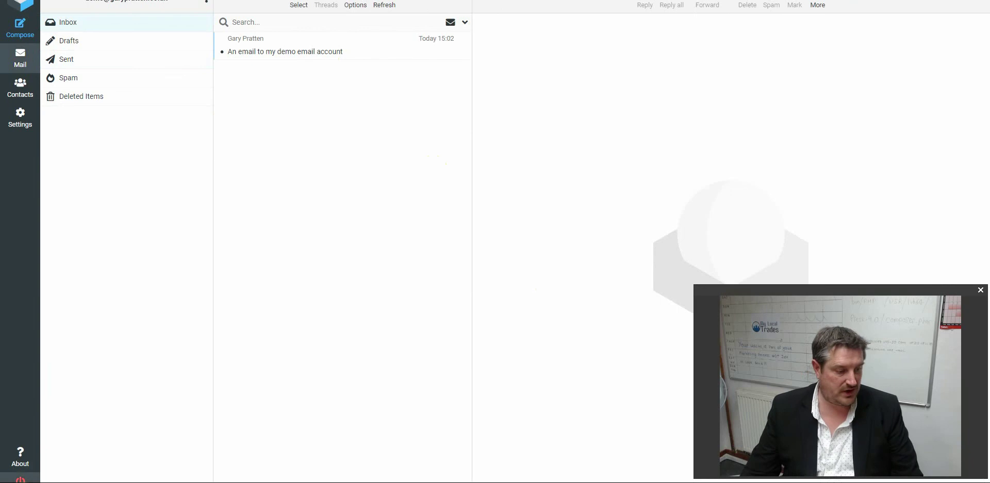
pyautogui.click(20, 479)
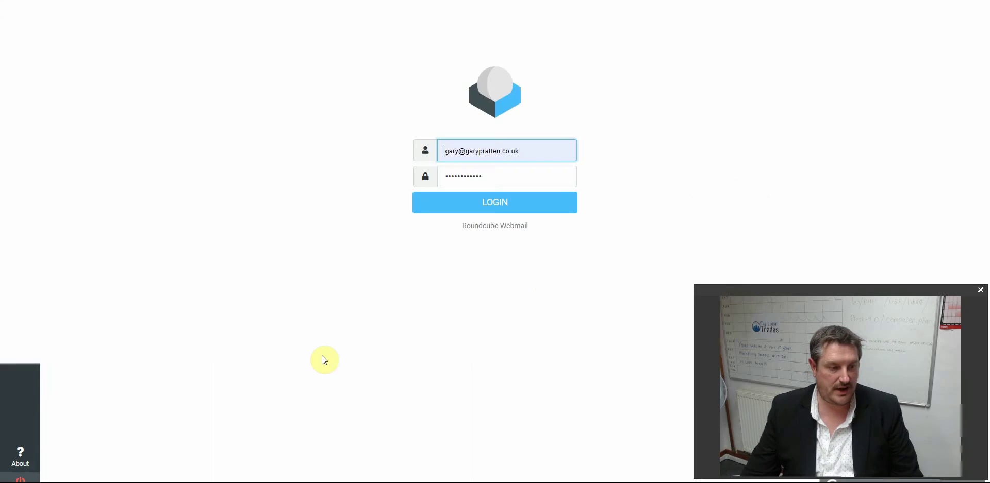